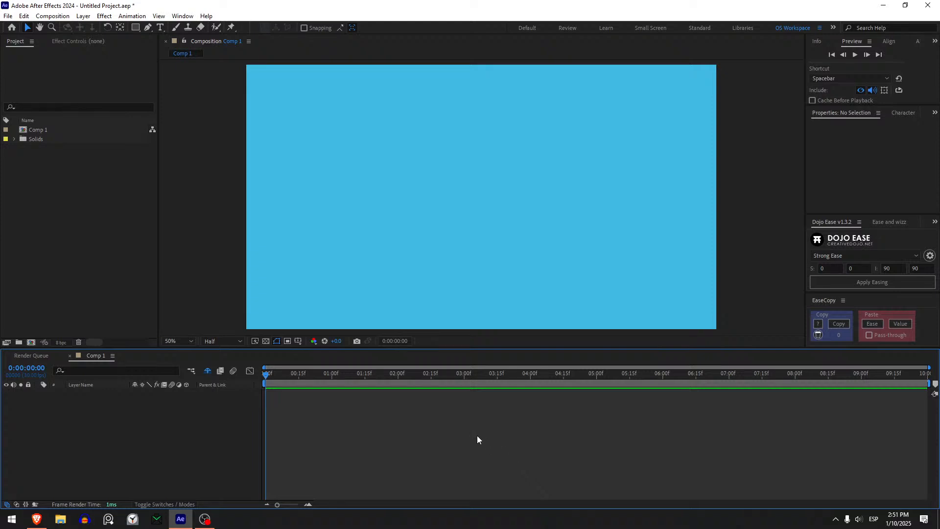
- Draw a circle about 376 px across near the middle of the composition with the Ellipse tool, keeping its fill at None
{"action": "left_click", "coordinate": [136, 30]}
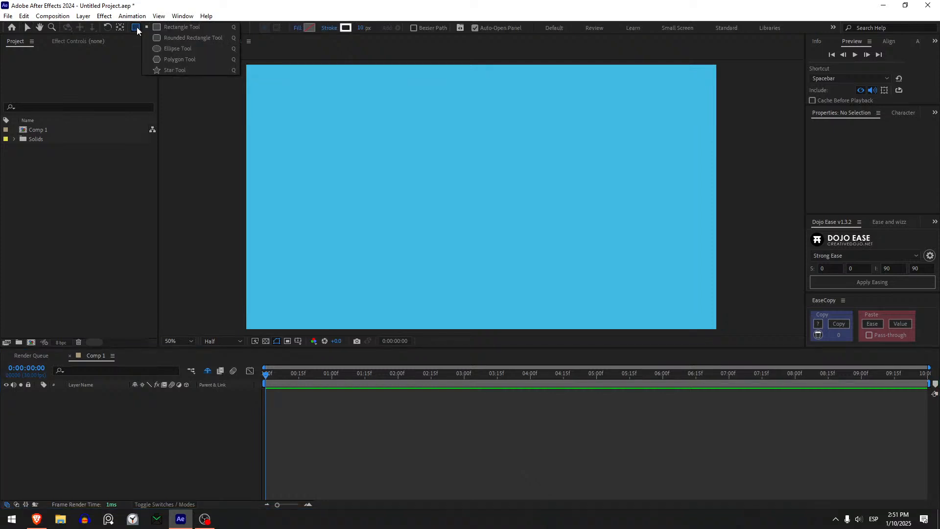
{"action": "left_click", "coordinate": [175, 49]}
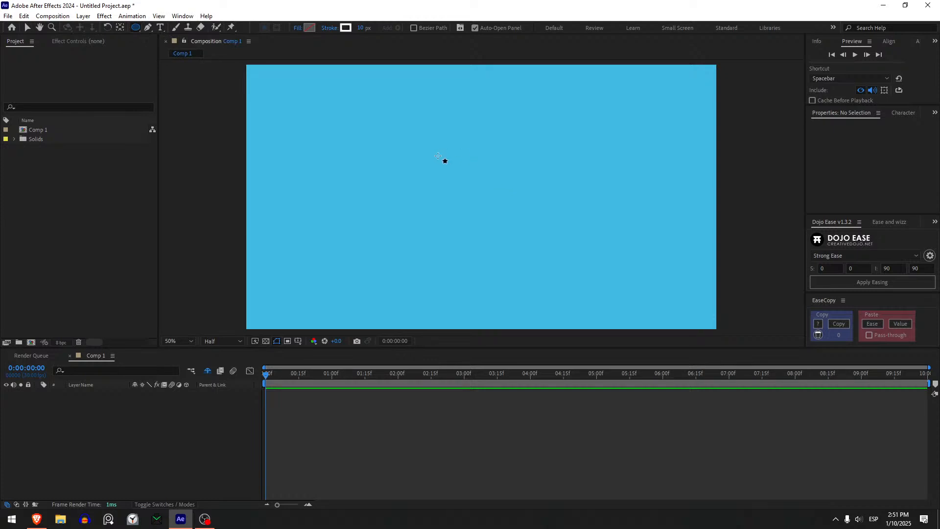
{"action": "left_click_drag", "start_coordinate": [437, 155], "coordinate": [530, 218]}
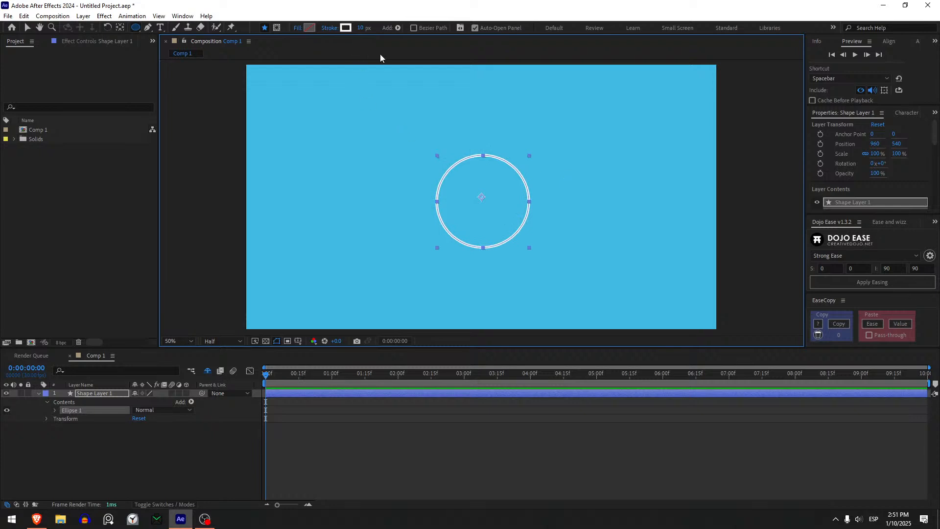
{"action": "left_click", "coordinate": [297, 28]}
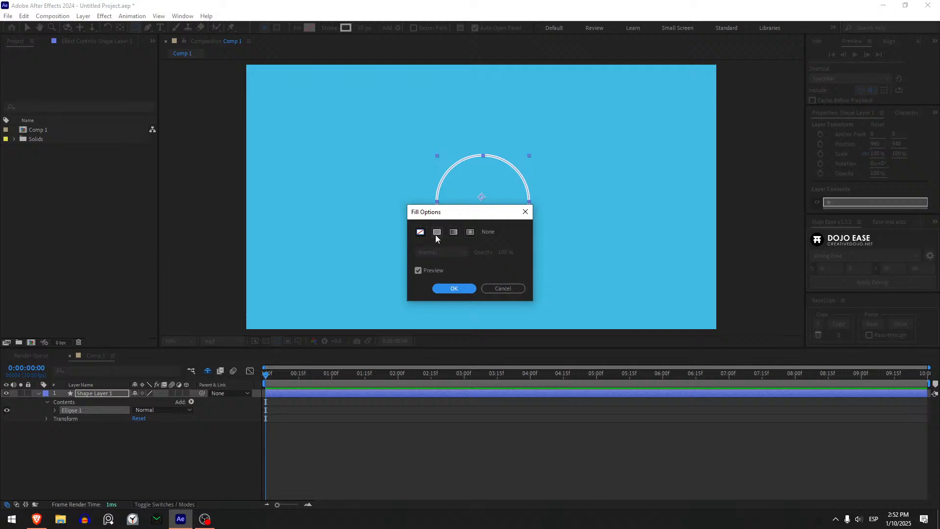
{"action": "left_click", "coordinate": [448, 286]}
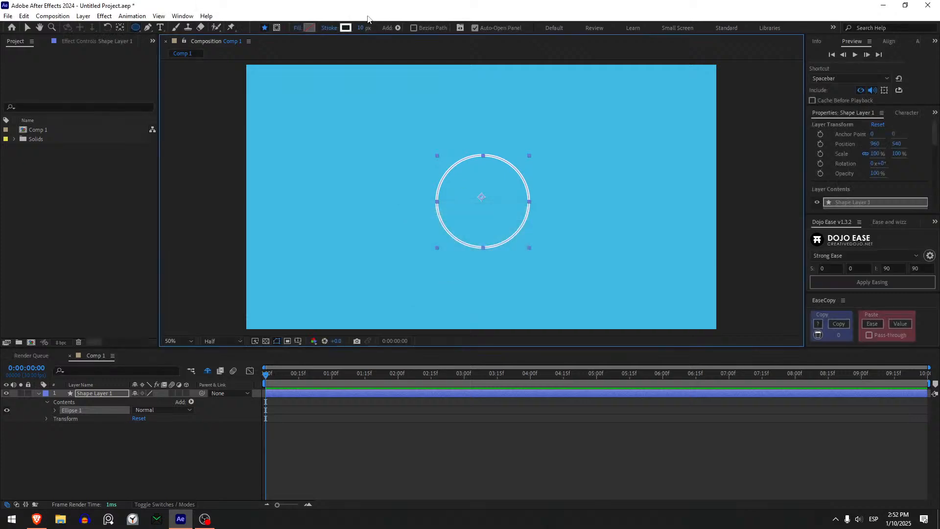
- Set the circle's stroke colour to white and its stroke width to 15 px
{"action": "left_click", "coordinate": [345, 27]}
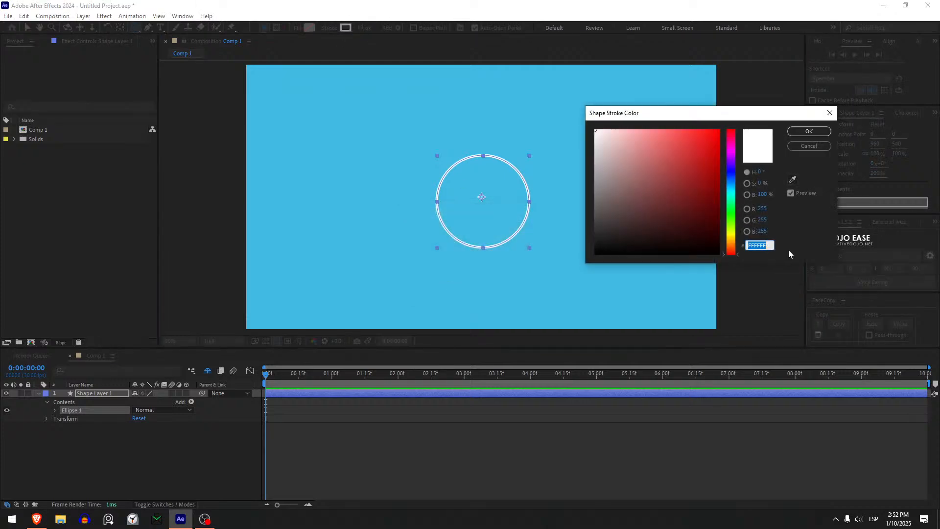
{"action": "mouse_move", "coordinate": [631, 169]}
{"action": "left_mouse_down"}
{"action": "mouse_move", "coordinate": [591, 137]}
{"action": "mouse_move", "coordinate": [661, 212]}
{"action": "mouse_move", "coordinate": [552, 67]}
{"action": "left_mouse_up"}
{"action": "left_click", "coordinate": [809, 131]}
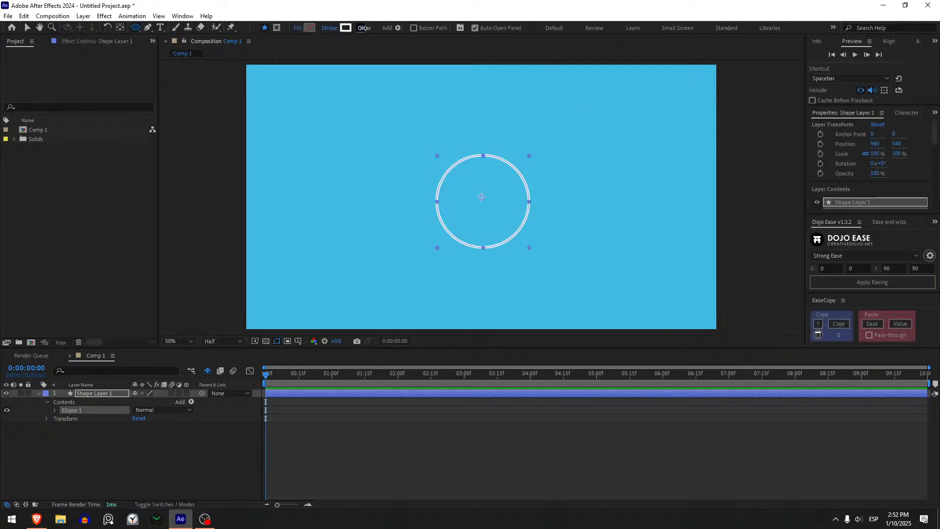
{"action": "left_click_drag", "start_coordinate": [356, 29], "coordinate": [365, 28]}
{"action": "key", "text": "ctrl+z"}
{"action": "left_click", "coordinate": [362, 28]}
{"action": "type", "text": "15"}
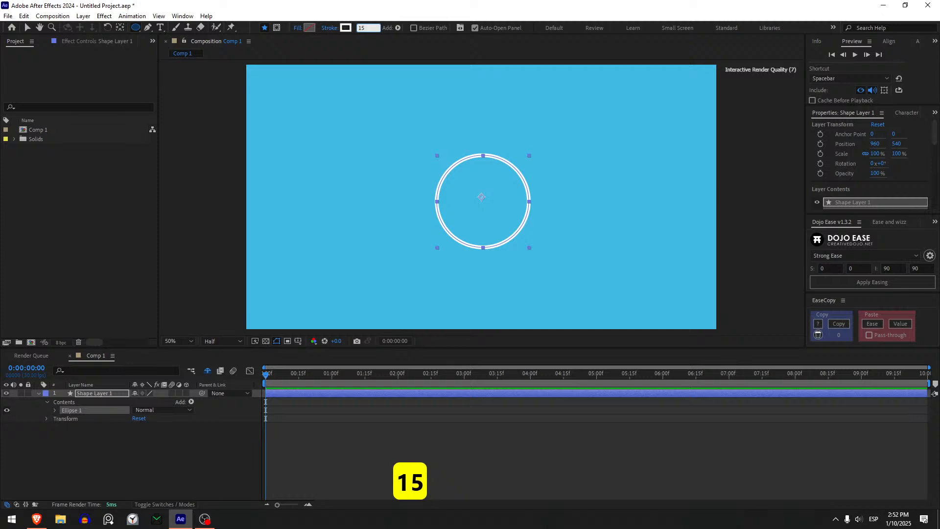
{"action": "key", "text": "Return"}
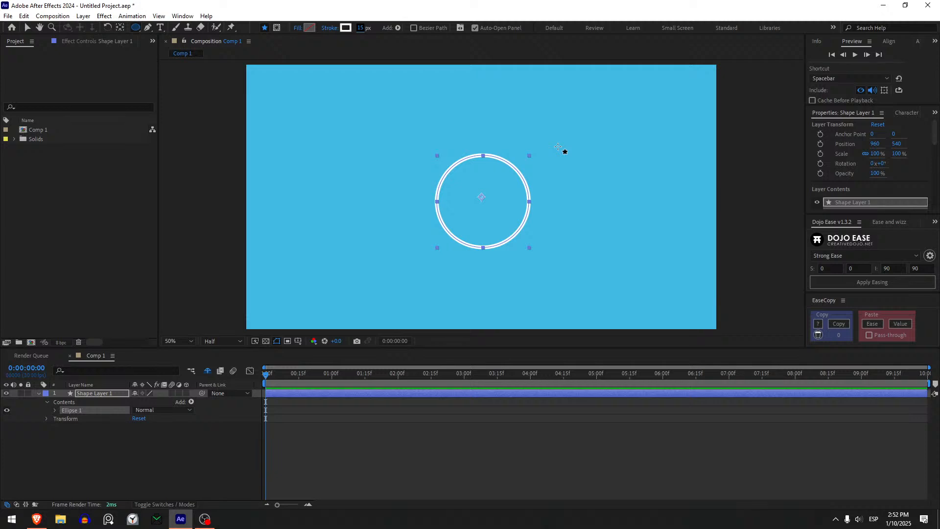
- Centre the anchor point within the circle and centre the layer in the composition
{"action": "key", "text": "ctrl+alt+Home"}
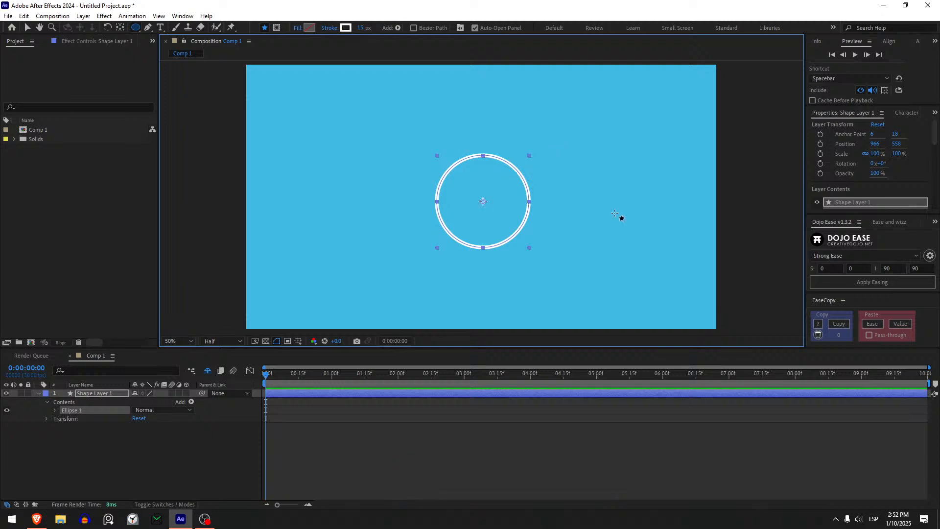
{"action": "key", "text": "ctrl+Home"}
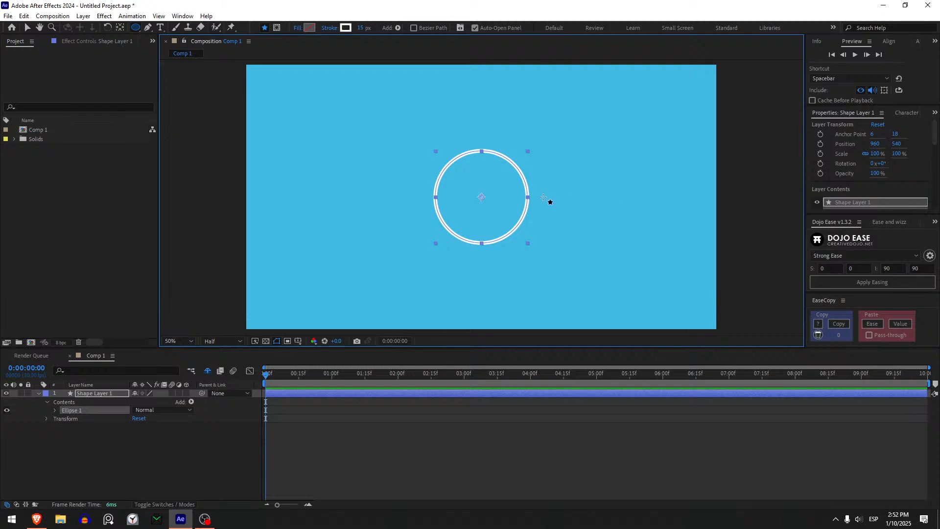
{"action": "key", "text": "v"}
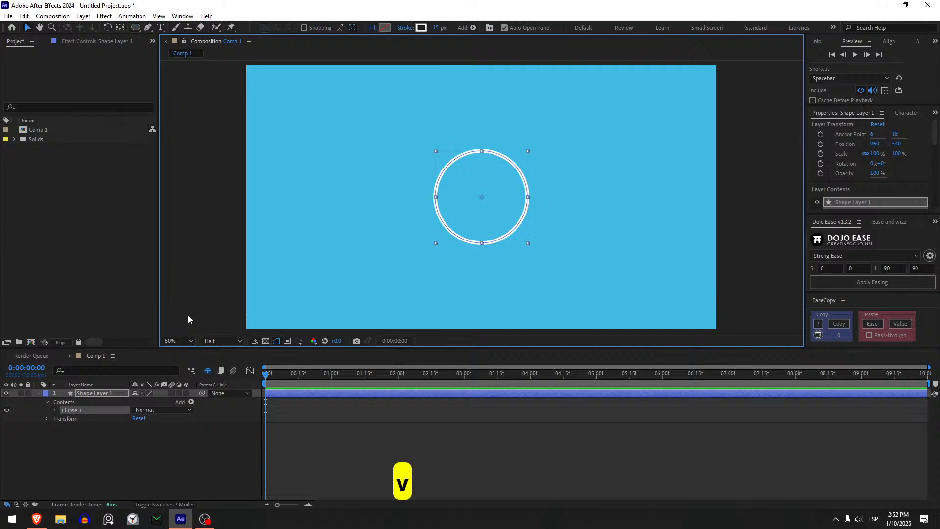
- Enlarge the ellipse path's size to 739 by 739
{"action": "left_click", "coordinate": [54, 410]}
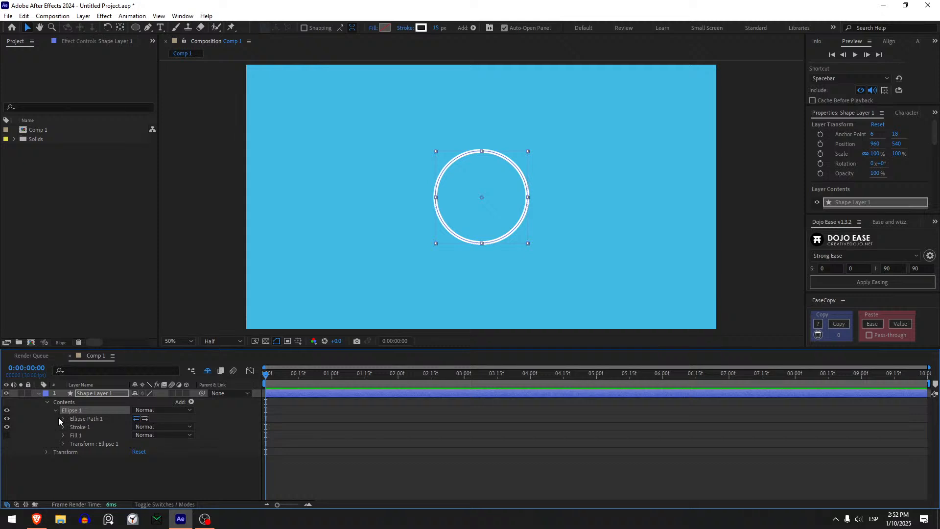
{"action": "left_click", "coordinate": [62, 418]}
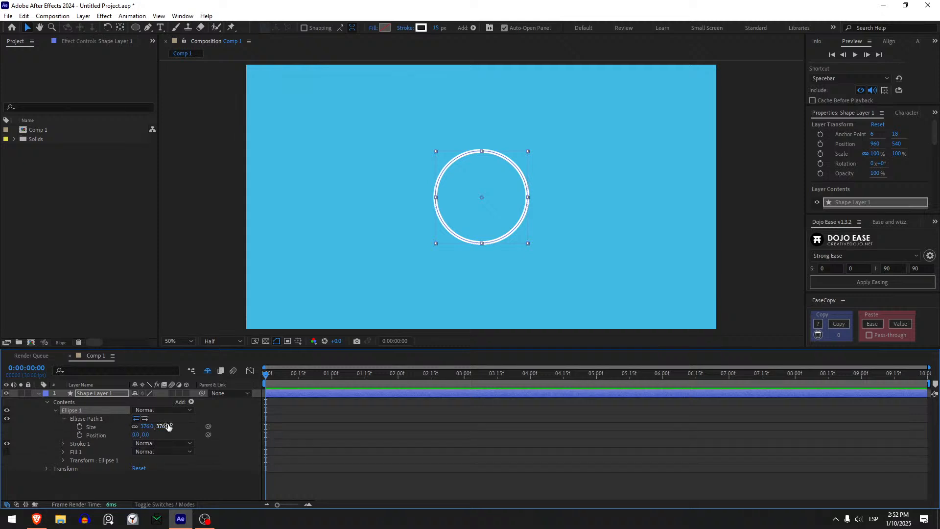
{"action": "left_click_drag", "start_coordinate": [163, 430], "coordinate": [321, 408]}
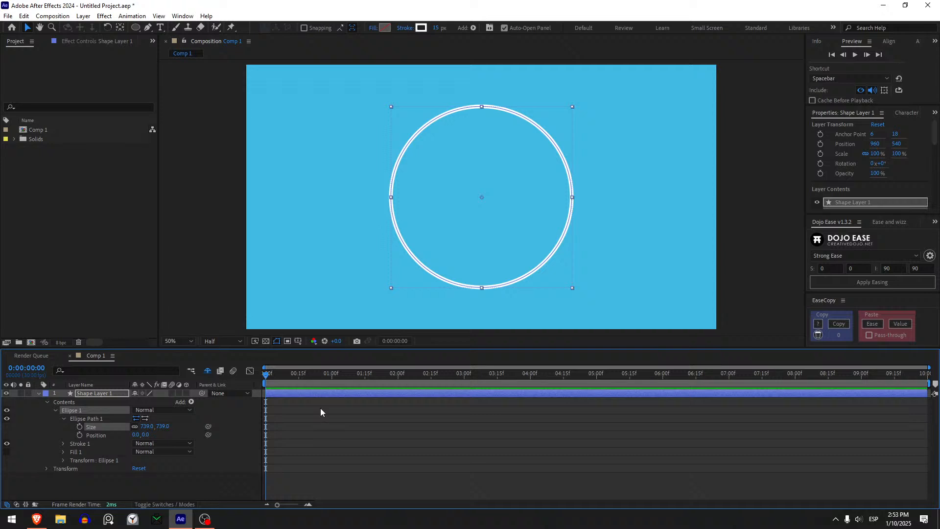
- Add Trim Paths to the ellipse and reveal its settings
{"action": "left_click", "coordinate": [191, 403]}
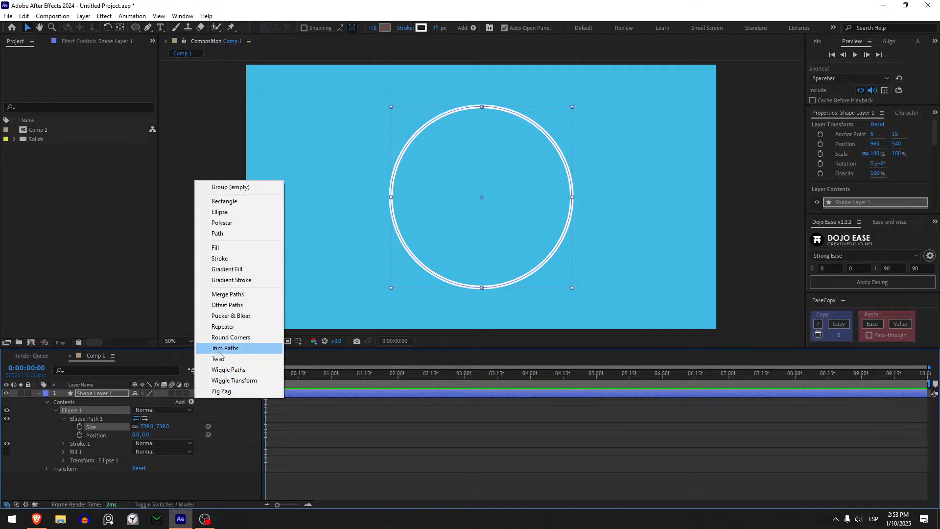
{"action": "left_click", "coordinate": [221, 349]}
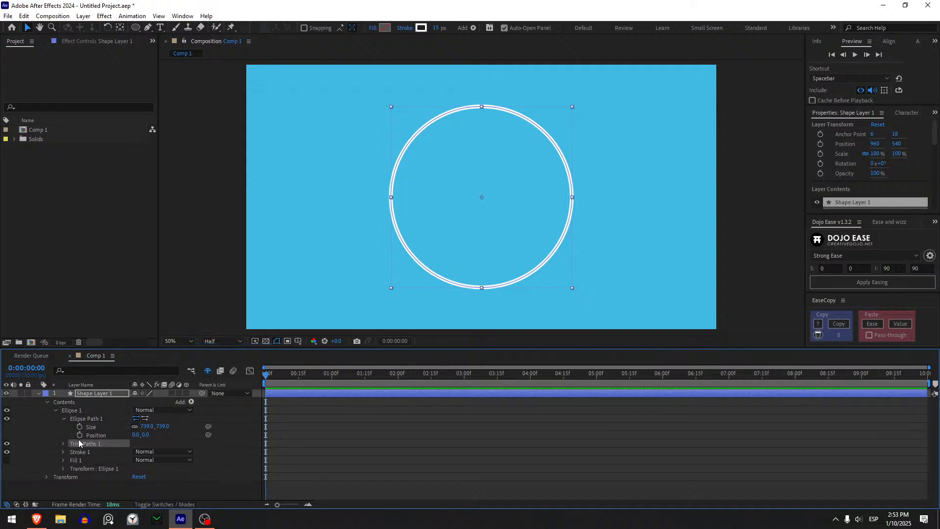
{"action": "left_click", "coordinate": [63, 444]}
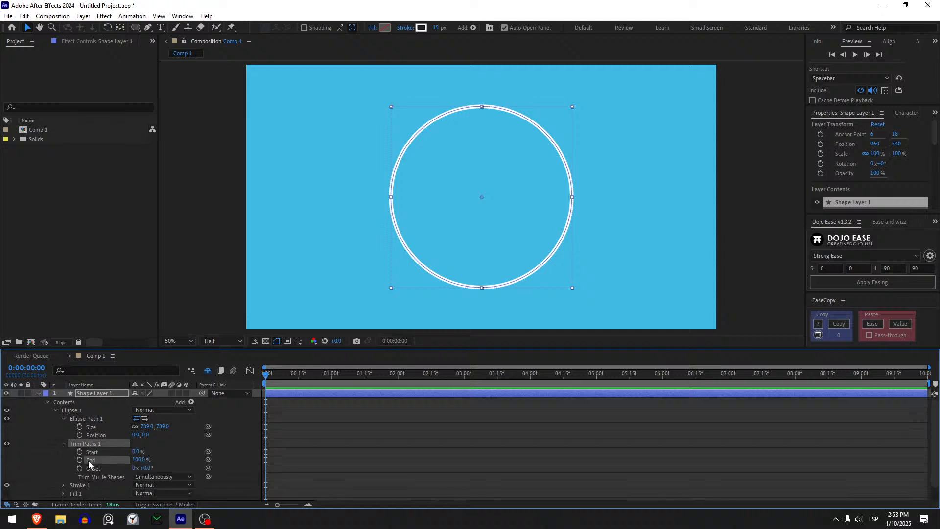
- Animate the Trim Paths End value from 0% at 0 seconds to 100% at 2 seconds
{"action": "left_click", "coordinate": [88, 460]}
{"action": "left_click", "coordinate": [80, 461]}
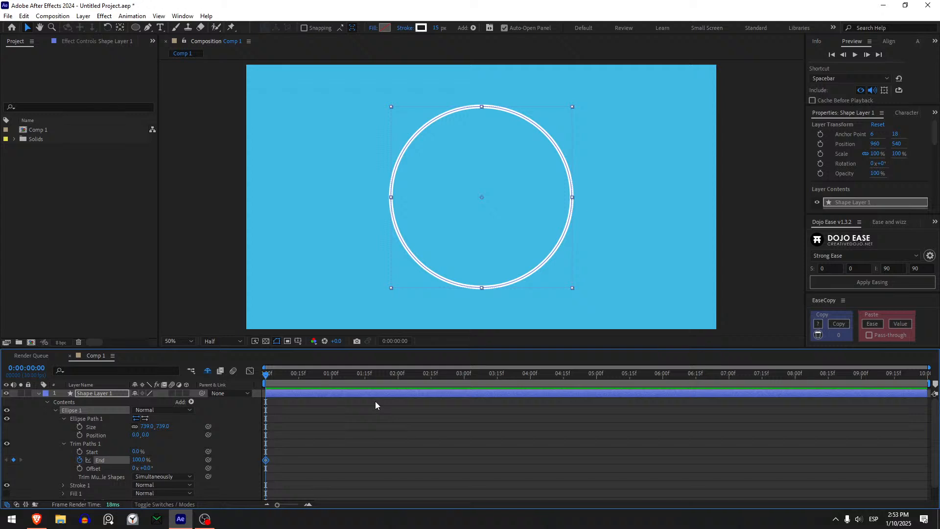
{"action": "left_click_drag", "start_coordinate": [282, 375], "coordinate": [398, 375]}
{"action": "left_click", "coordinate": [14, 460]}
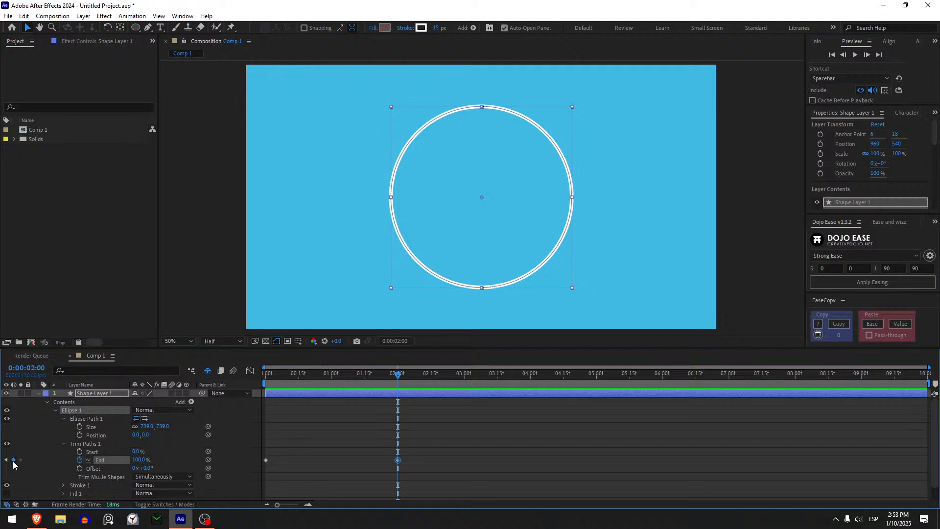
{"action": "left_click_drag", "start_coordinate": [392, 375], "coordinate": [242, 404]}
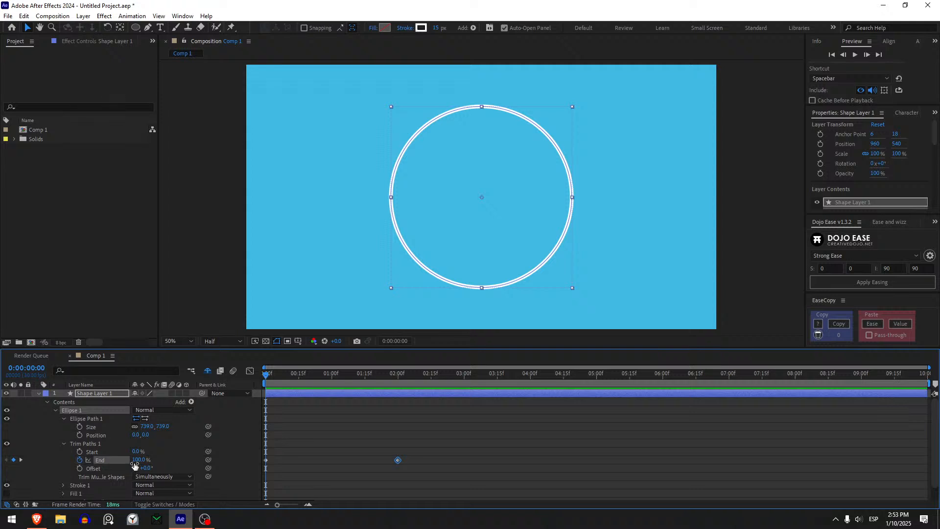
{"action": "left_click", "coordinate": [136, 460]}
{"action": "type", "text": "0"}
{"action": "key", "text": "Return"}
{"action": "left_click", "coordinate": [322, 431]}
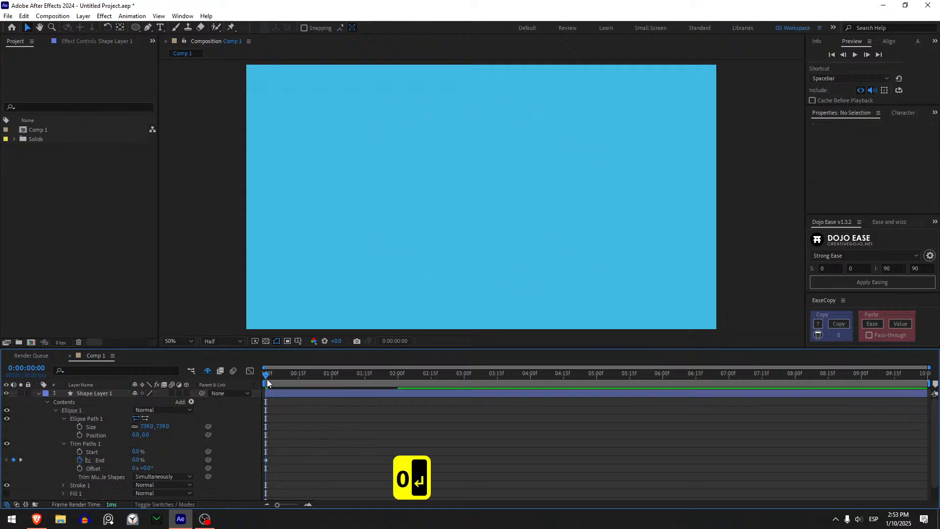
- Preview the circle's drawing animation from the start and return to the first frame
{"action": "key", "text": "space"}
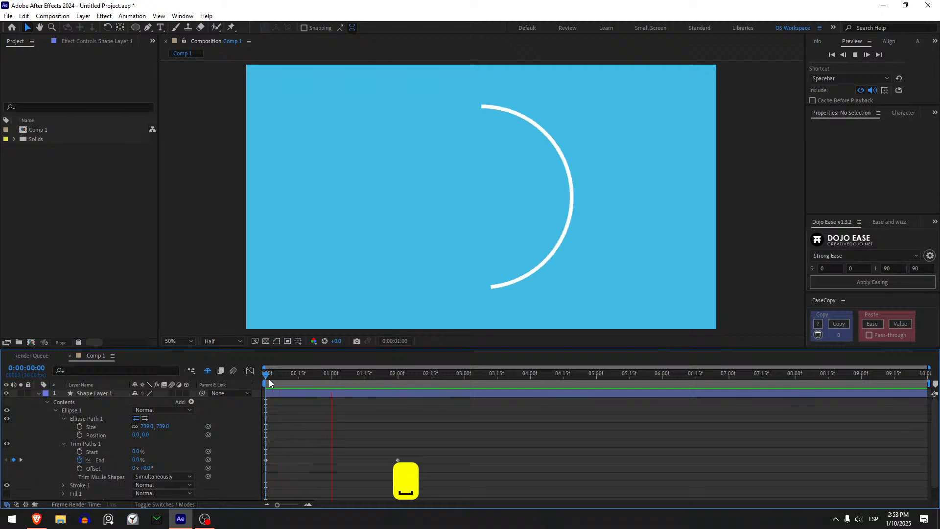
{"action": "left_click", "coordinate": [264, 378]}
{"action": "key", "text": "space"}
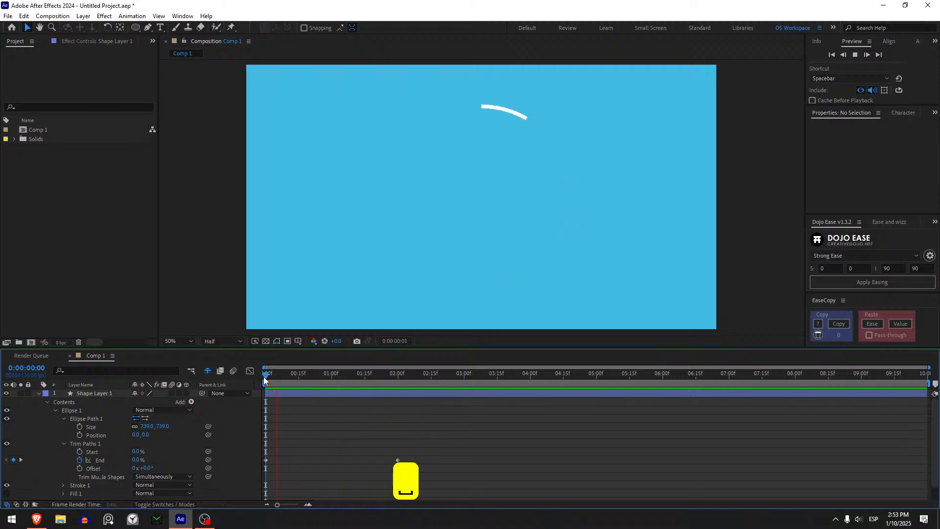
{"action": "mouse_move", "coordinate": [263, 377]}
{"action": "left_mouse_down"}
{"action": "mouse_move", "coordinate": [393, 373]}
{"action": "mouse_move", "coordinate": [236, 423]}
{"action": "mouse_move", "coordinate": [355, 384]}
{"action": "mouse_move", "coordinate": [254, 398]}
{"action": "left_mouse_up"}
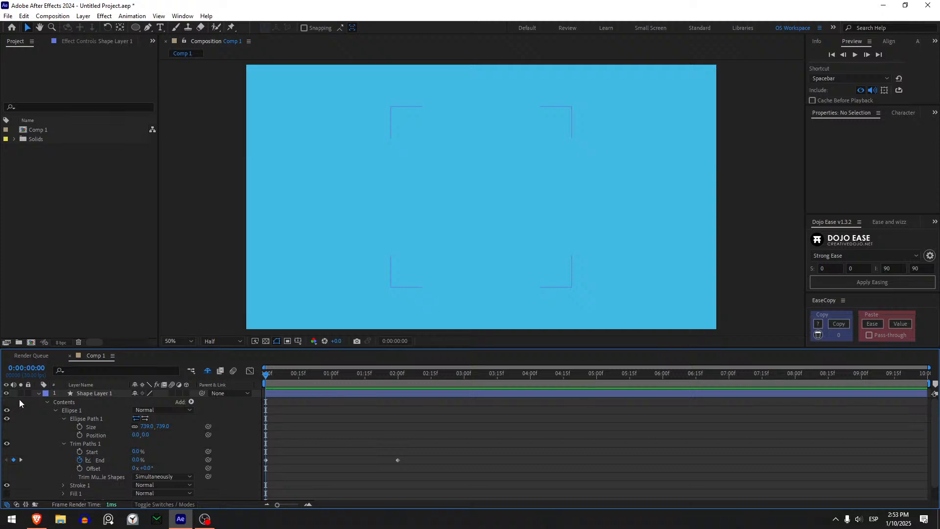
- Collapse the circle's shape layer and rename it Circular Path
{"action": "left_click", "coordinate": [37, 393]}
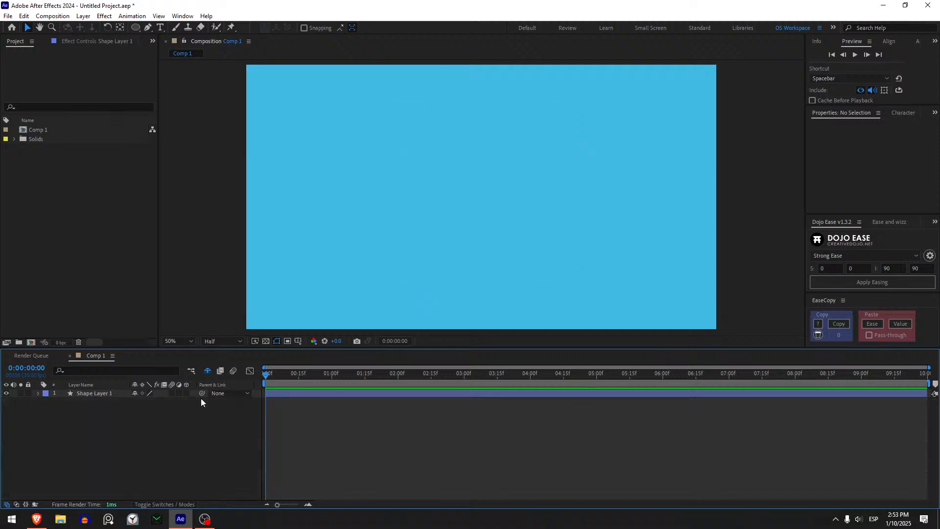
{"action": "left_click", "coordinate": [115, 394]}
{"action": "key", "text": "Return"}
{"action": "type", "text": "C"}
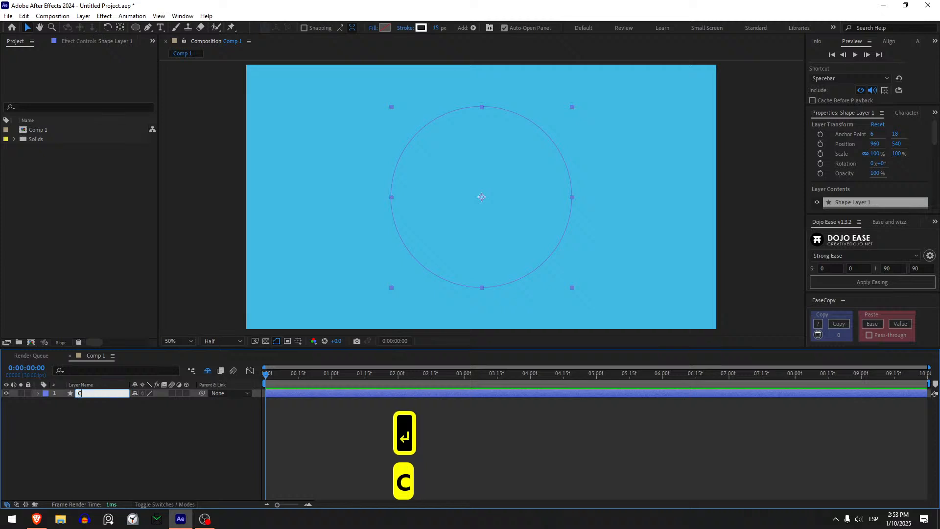
{"action": "type", "text": "ircular Path"}
{"action": "key", "text": "Return"}
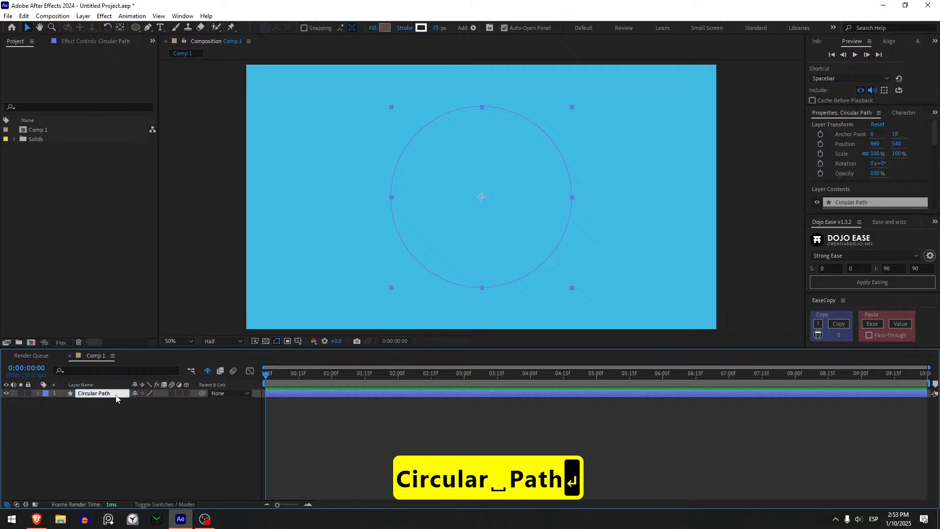
{"action": "left_click", "coordinate": [416, 404]}
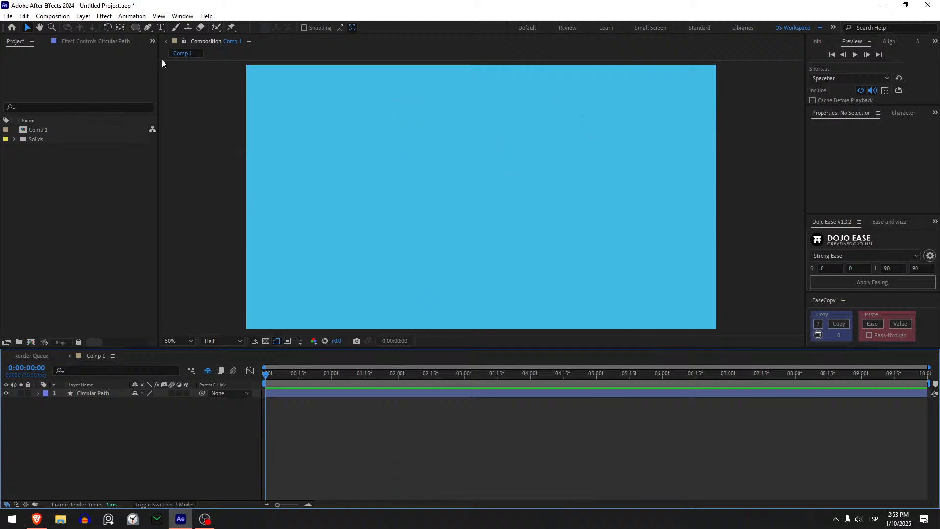
- Draw an upright triangle on a new layer with the Polygon tool, then centre its anchor point and the layer in the composition
{"action": "left_click", "coordinate": [139, 26]}
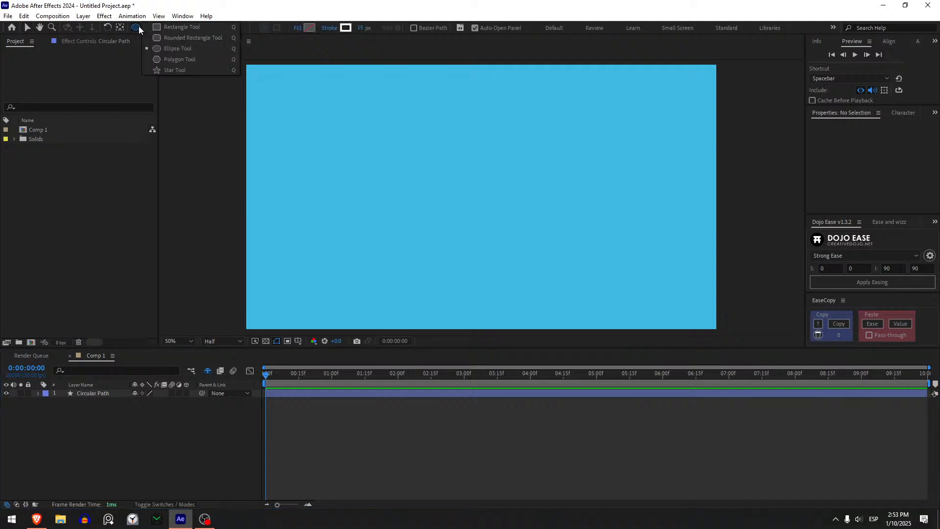
{"action": "left_click", "coordinate": [180, 60]}
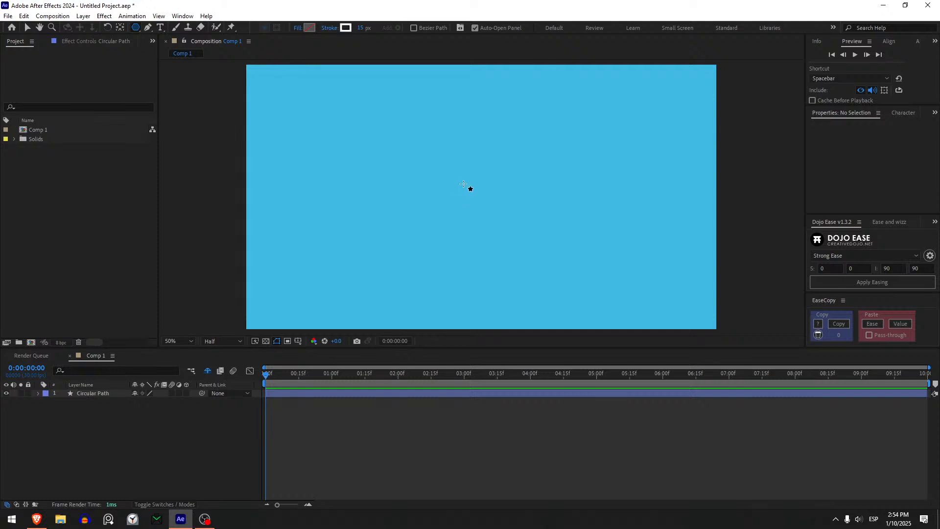
{"action": "left_click_drag", "start_coordinate": [469, 208], "coordinate": [489, 178]}
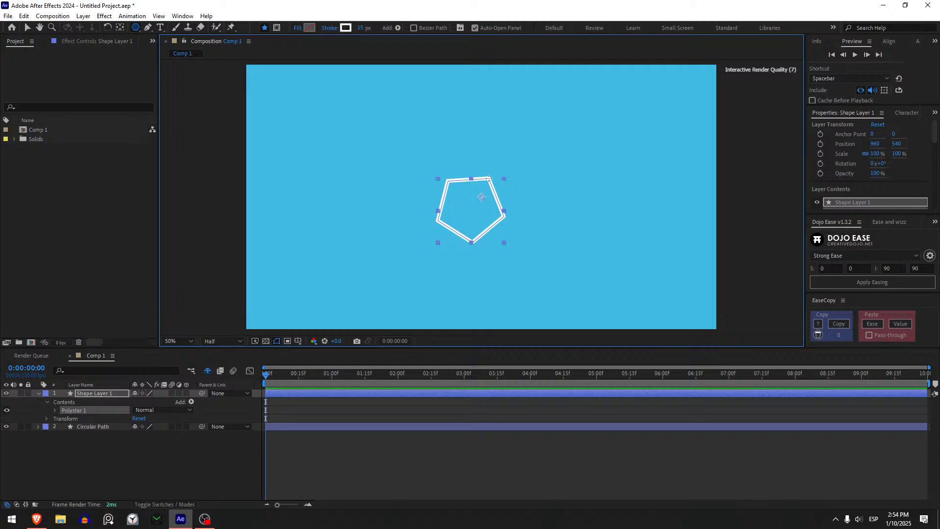
{"action": "mouse_move", "coordinate": [489, 178]}
{"action": "left_mouse_down"}
{"action": "mouse_move", "coordinate": [489, 147]}
{"action": "mouse_move", "coordinate": [454, 168]}
{"action": "mouse_move", "coordinate": [485, 170]}
{"action": "mouse_move", "coordinate": [483, 163]}
{"action": "mouse_move", "coordinate": [468, 162]}
{"action": "mouse_move", "coordinate": [496, 199]}
{"action": "mouse_move", "coordinate": [500, 174]}
{"action": "mouse_move", "coordinate": [491, 183]}
{"action": "left_mouse_up"}
{"action": "key", "text": "Down"}
{"action": "key", "text": "Down"}
{"action": "key", "text": "Down"}
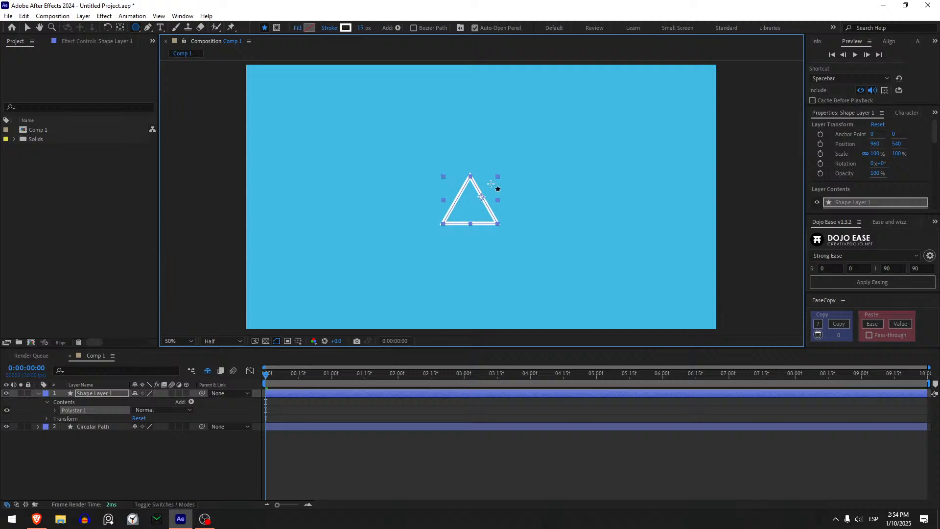
{"action": "key", "text": "ctrl+alt+Home"}
{"action": "key", "text": "ctrl+Home"}
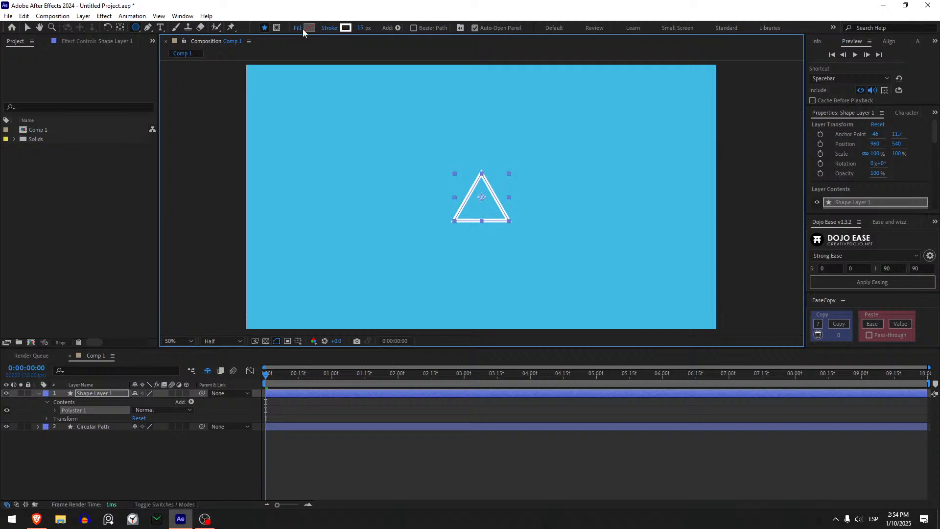
- Remove the triangle's stroke and give it a solid white FFFFFF fill
{"action": "left_click", "coordinate": [331, 30]}
{"action": "left_click", "coordinate": [420, 232]}
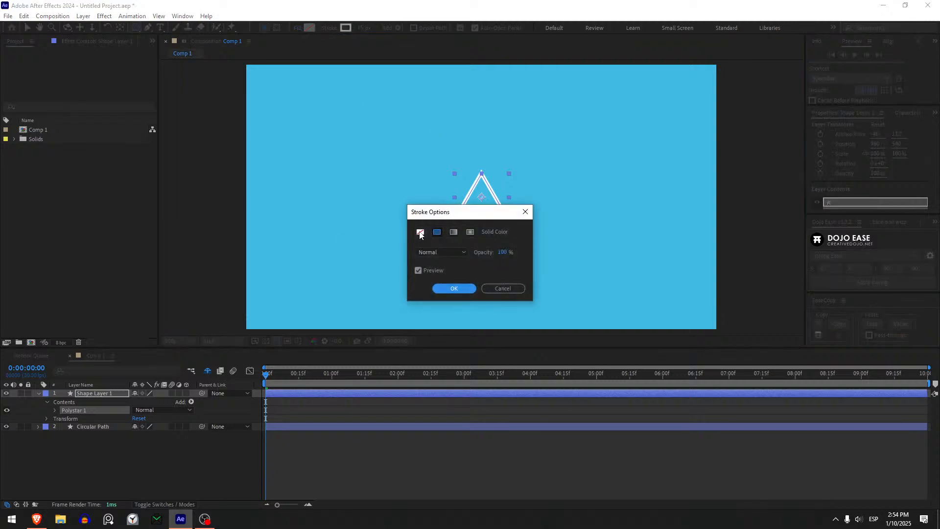
{"action": "left_click", "coordinate": [454, 288]}
{"action": "left_click", "coordinate": [309, 29]}
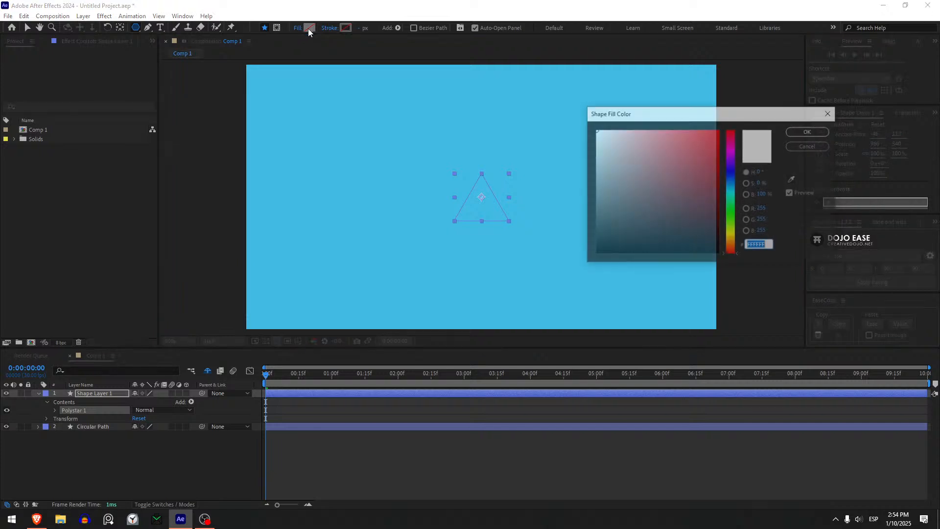
{"action": "left_click_drag", "start_coordinate": [615, 153], "coordinate": [595, 130]}
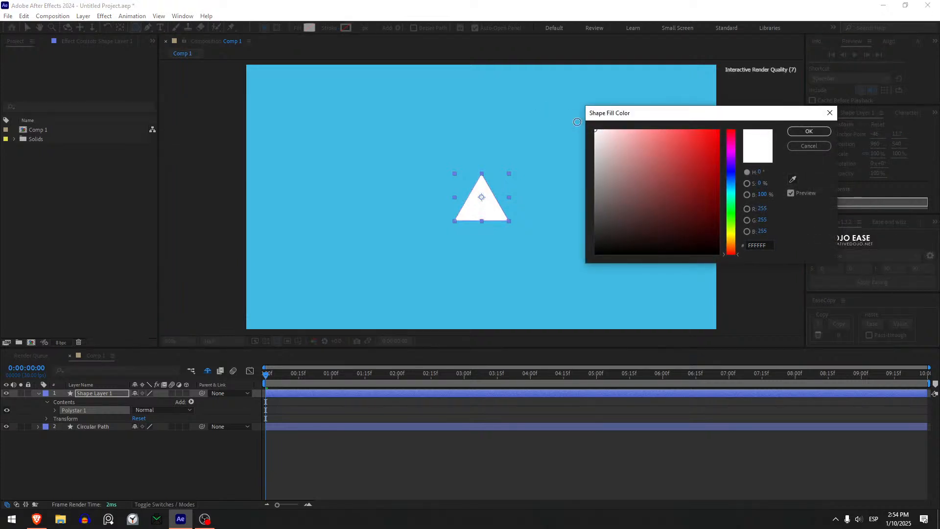
{"action": "left_click", "coordinate": [807, 132]}
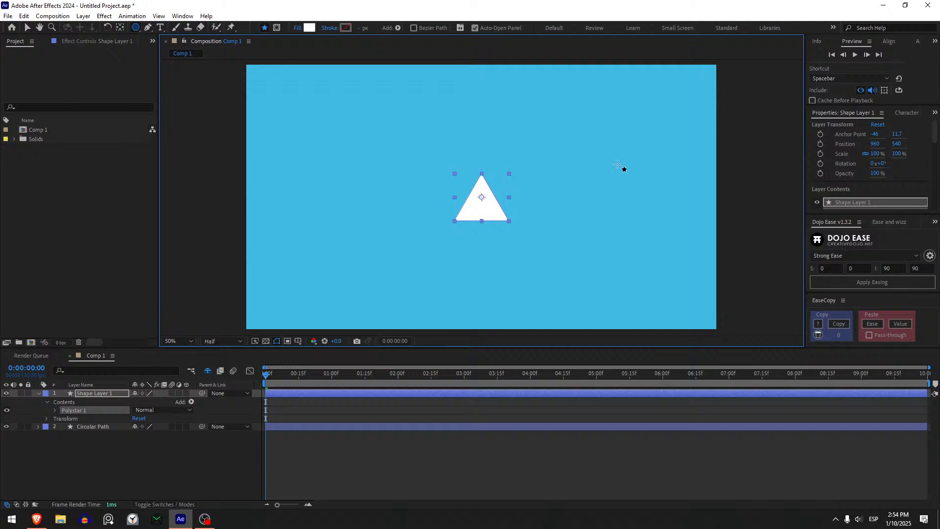
- Rename the triangle's shape layer as Arrow
{"action": "left_click", "coordinate": [102, 393]}
{"action": "key", "text": "Return"}
{"action": "type", "text": "Arrow"}
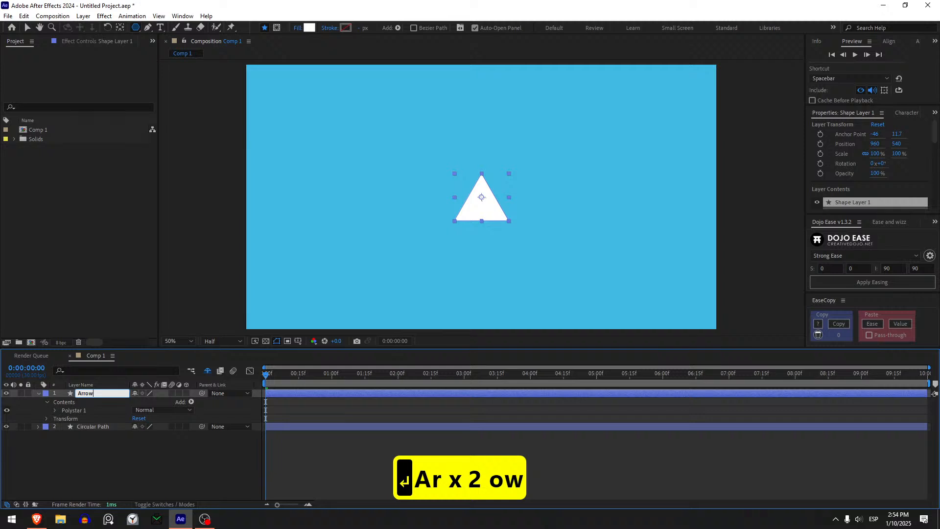
{"action": "key", "text": "Return"}
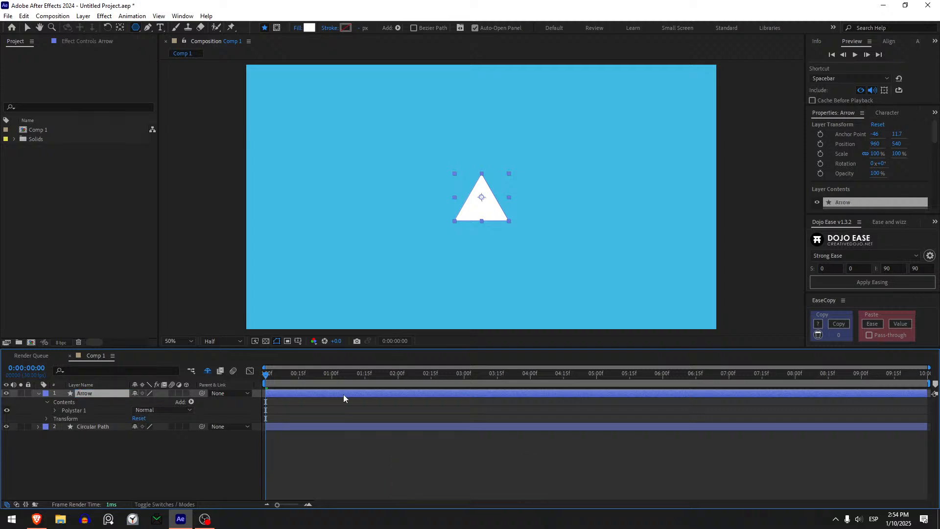
- With the full circle shown at 0:00:02:08, move the triangle straight up to about 960, 252, inside the circle's upper edge
{"action": "left_click_drag", "start_coordinate": [270, 383], "coordinate": [416, 366]}
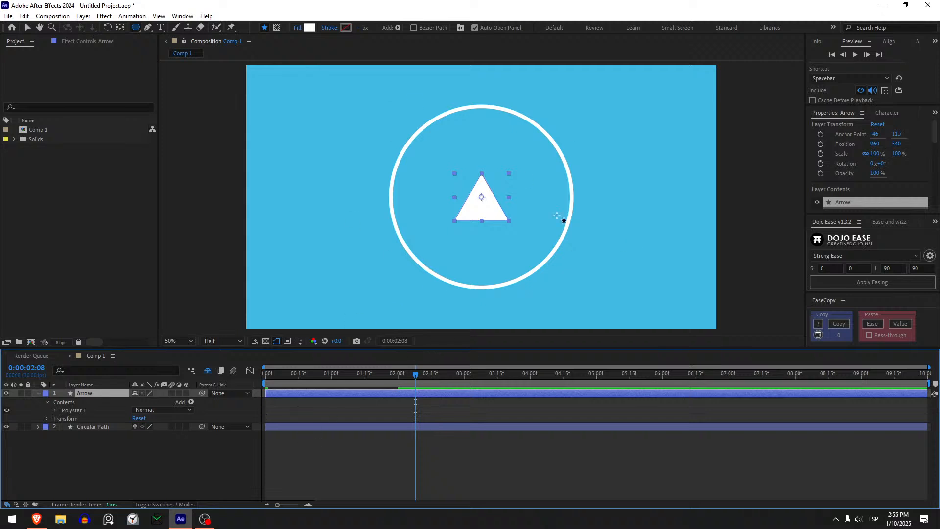
{"action": "key", "text": "v"}
{"action": "left_click_drag", "start_coordinate": [478, 218], "coordinate": [478, 139]}
- Set the Arrow layer's rotation to 90° and move it up onto the circle's outline at about 958, 180
{"action": "left_click", "coordinate": [117, 395]}
{"action": "key", "text": "r"}
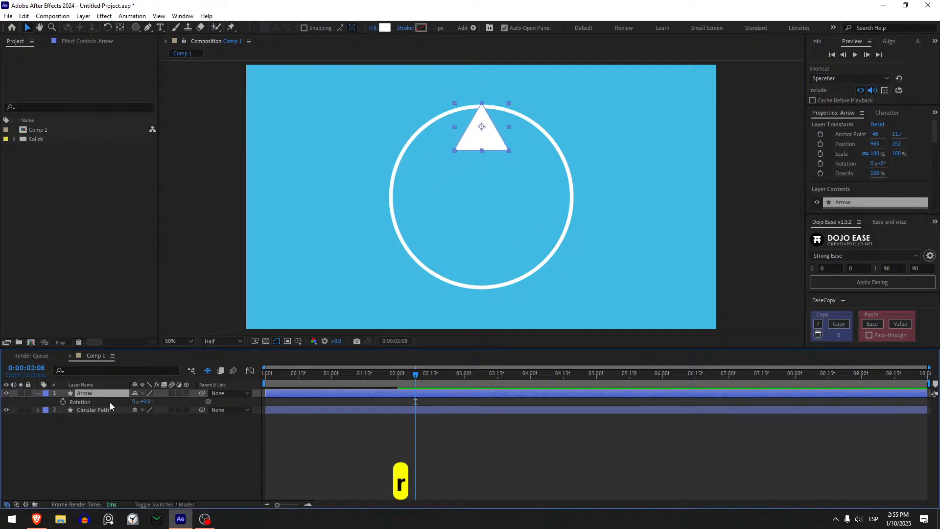
{"action": "left_click", "coordinate": [143, 402]}
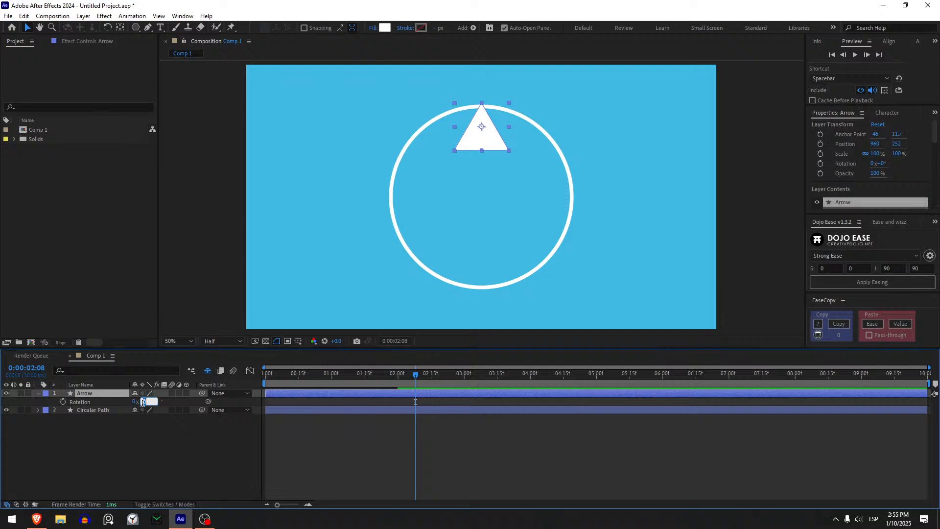
{"action": "type", "text": "90"}
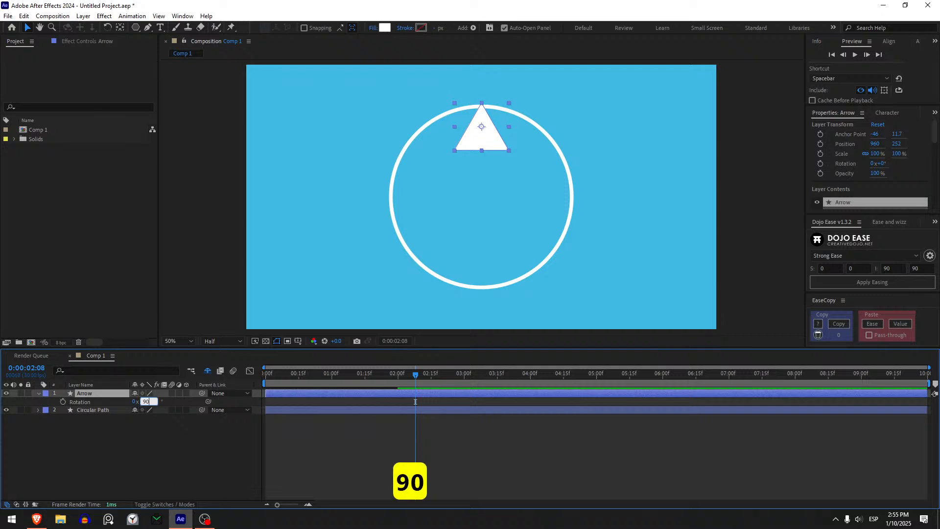
{"action": "key", "text": "Return"}
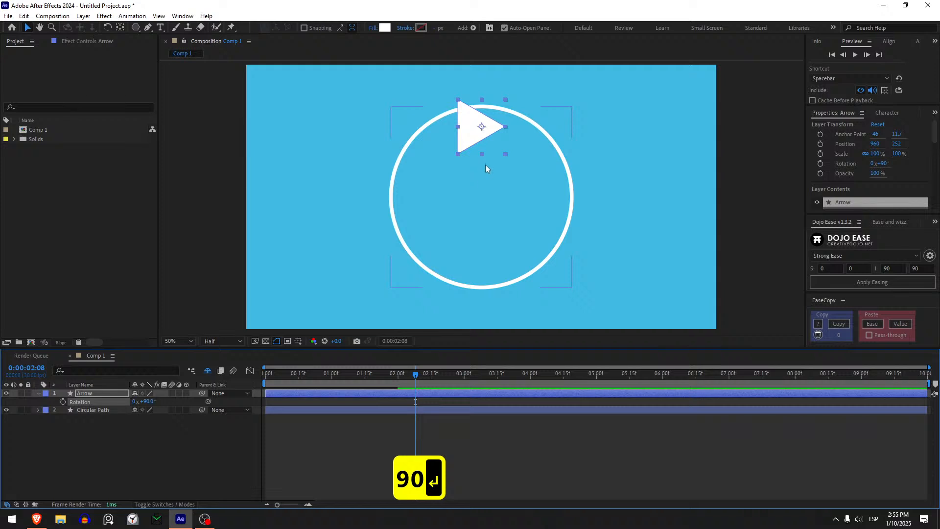
{"action": "key", "text": "v"}
{"action": "left_click_drag", "start_coordinate": [471, 139], "coordinate": [471, 123]}
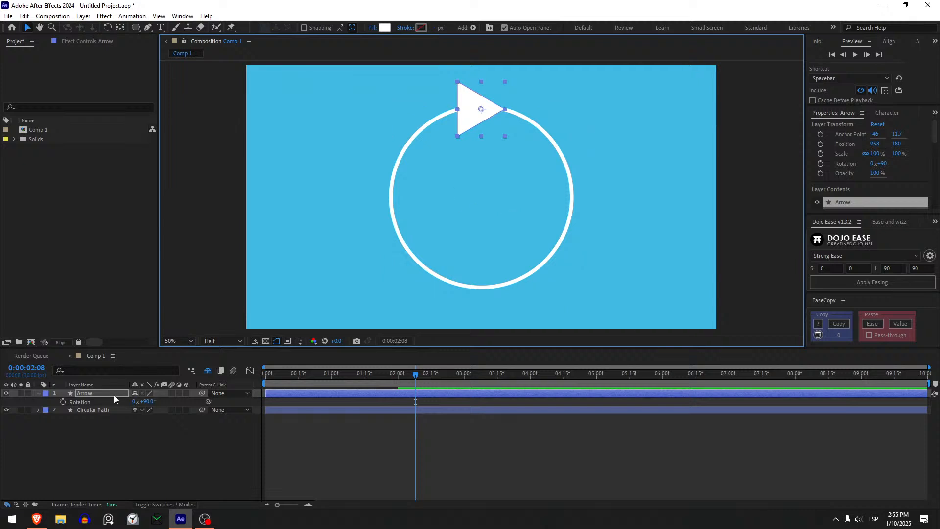
- Expand the Circular Path layer's contents and convert its ellipse path to a Bezier path
{"action": "left_click", "coordinate": [102, 410]}
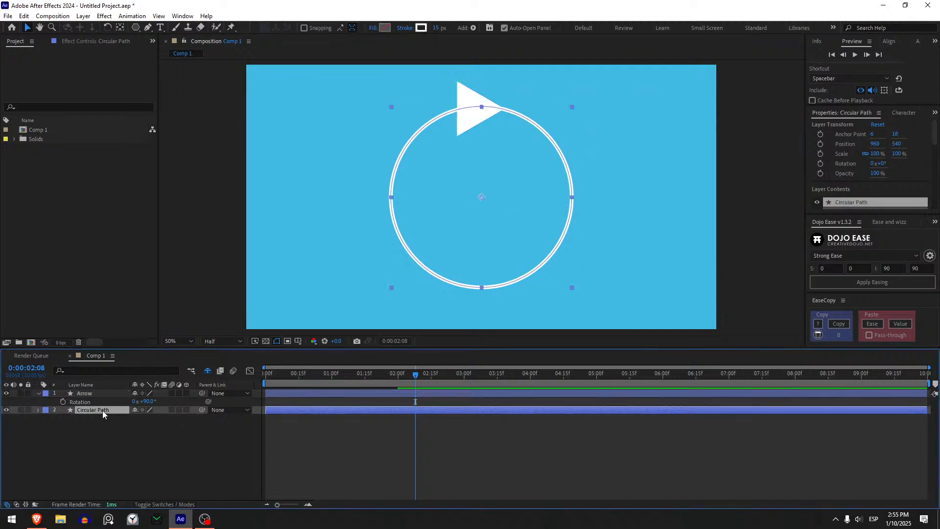
{"action": "left_click", "coordinate": [37, 411]}
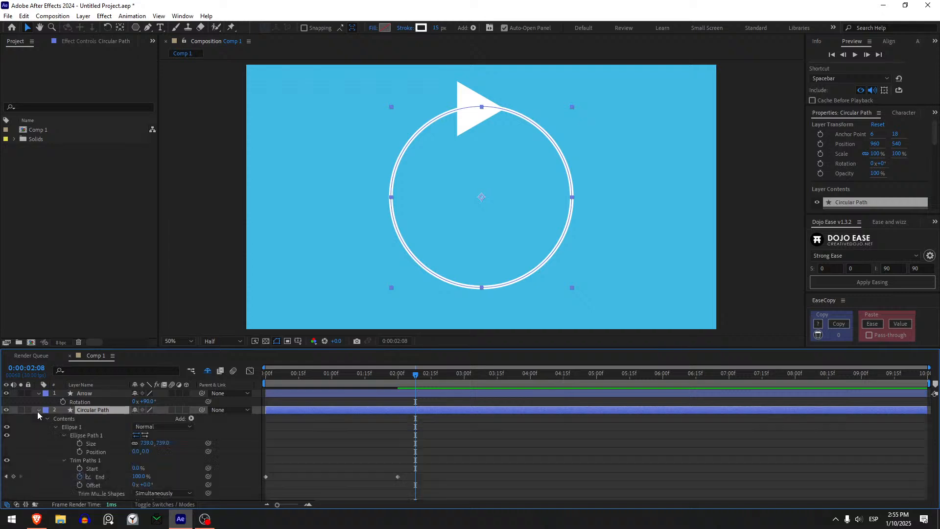
{"action": "left_click", "coordinate": [95, 435]}
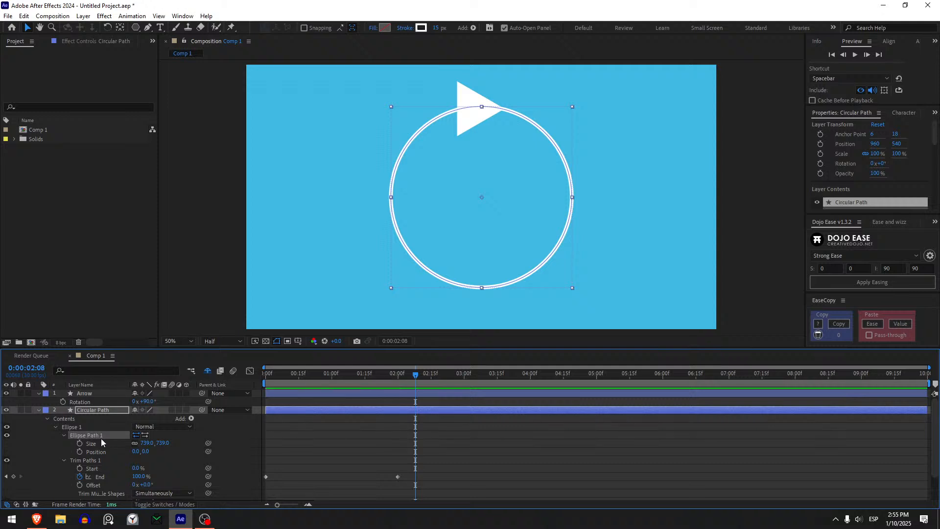
{"action": "left_click", "coordinate": [103, 443]}
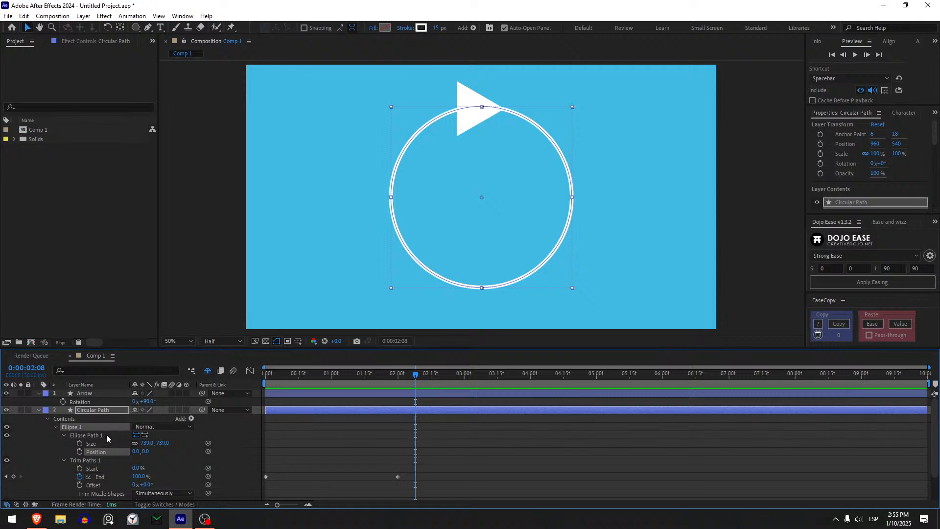
{"action": "left_click", "coordinate": [84, 435]}
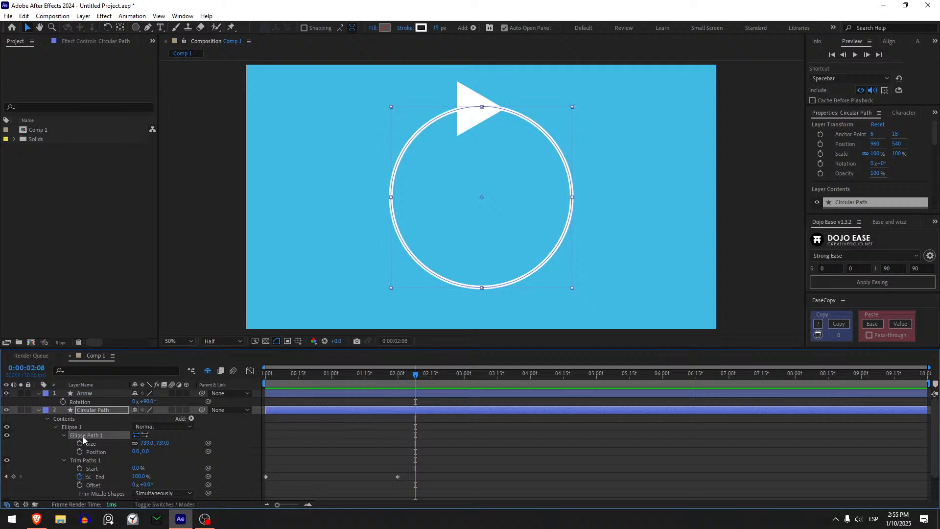
{"action": "right_click", "coordinate": [87, 436]}
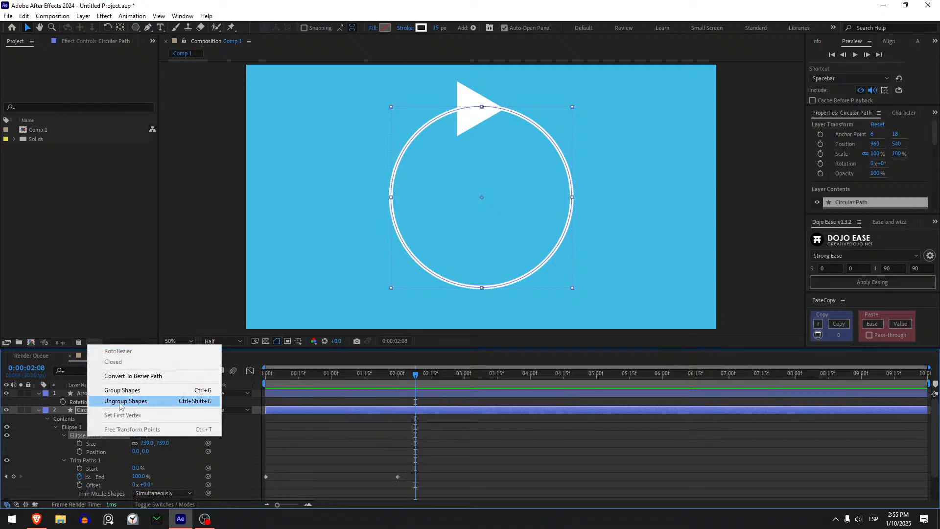
{"action": "left_click", "coordinate": [125, 376]}
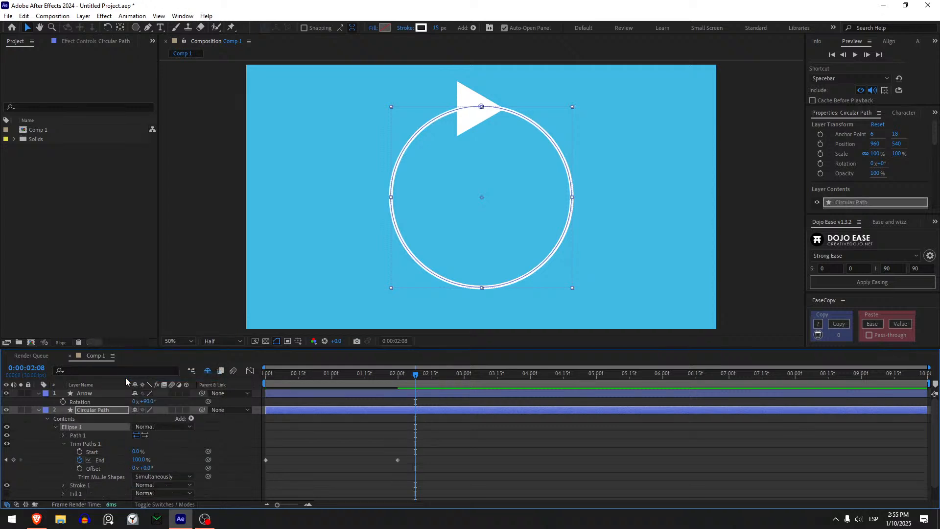
- Copy the circle's Bezier path and paste it into the Arrow layer's Position property at 0 seconds
{"action": "left_click", "coordinate": [61, 435]}
{"action": "left_click", "coordinate": [113, 444]}
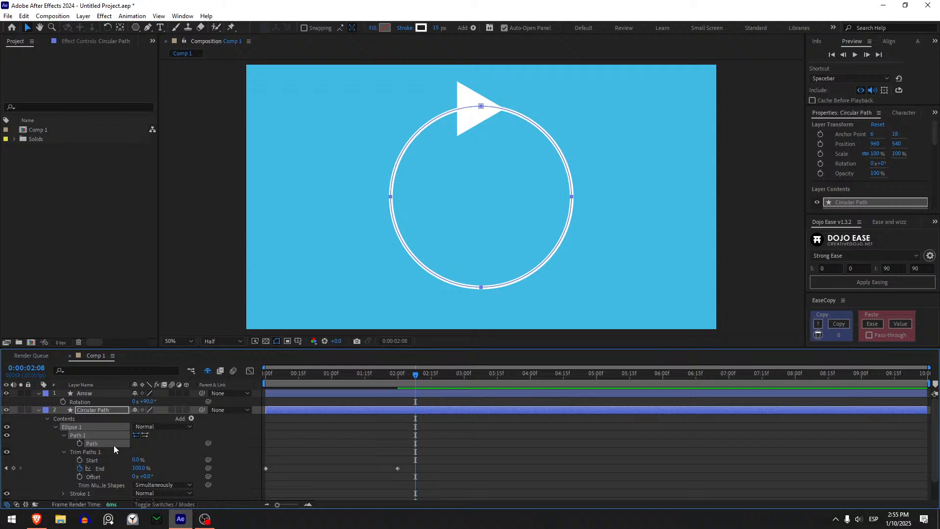
{"action": "key", "text": "ctrl+c"}
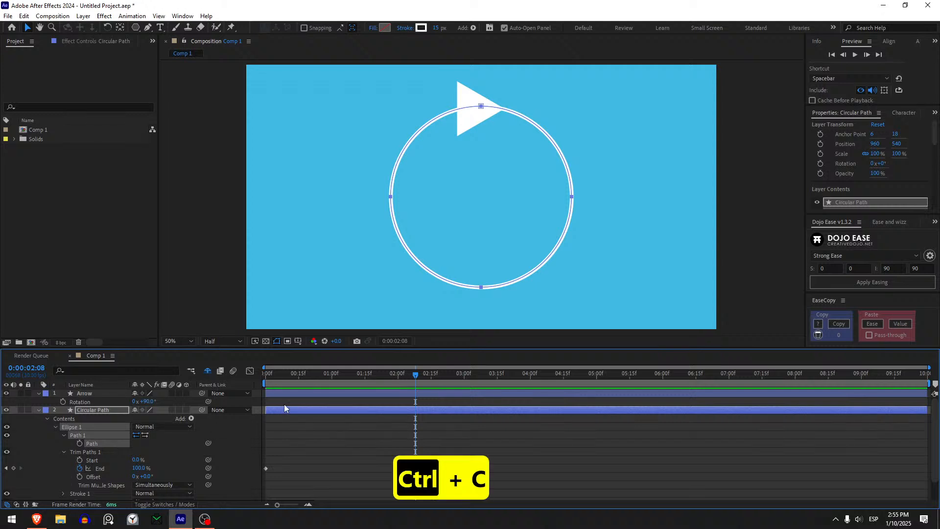
{"action": "left_click", "coordinate": [286, 395]}
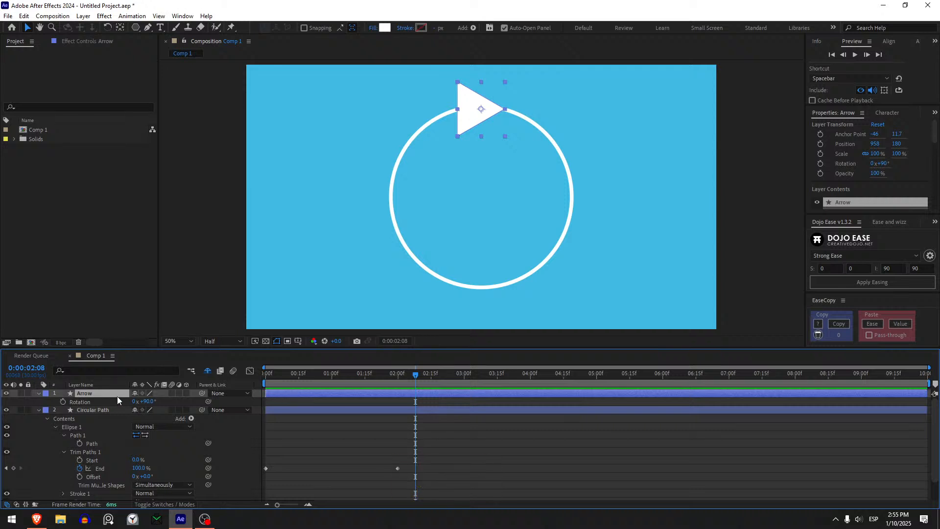
{"action": "key", "text": "p"}
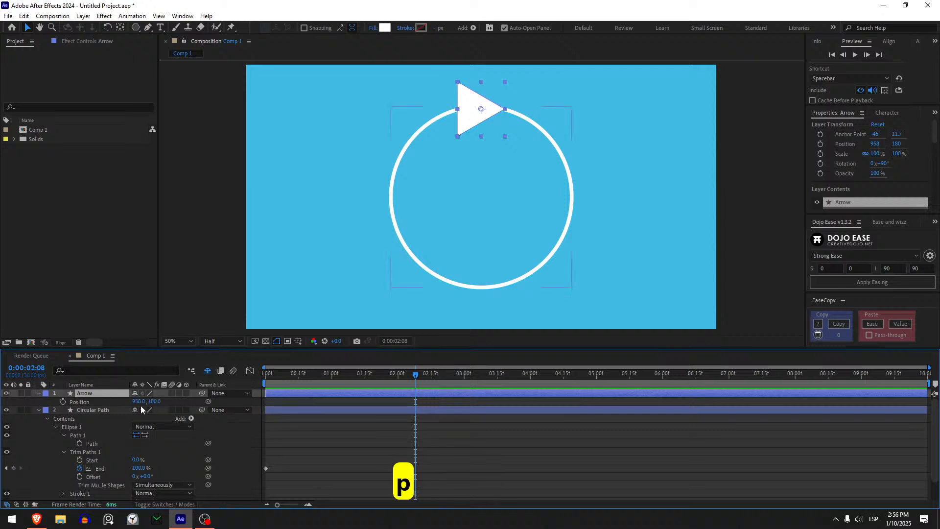
{"action": "left_click", "coordinate": [92, 403]}
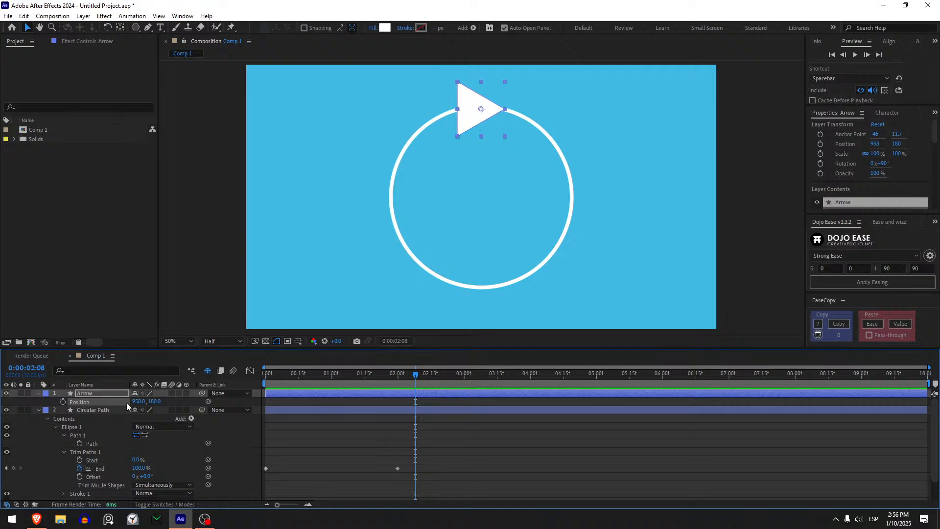
{"action": "left_click_drag", "start_coordinate": [398, 383], "coordinate": [265, 384]}
{"action": "key", "text": "ctrl+v"}
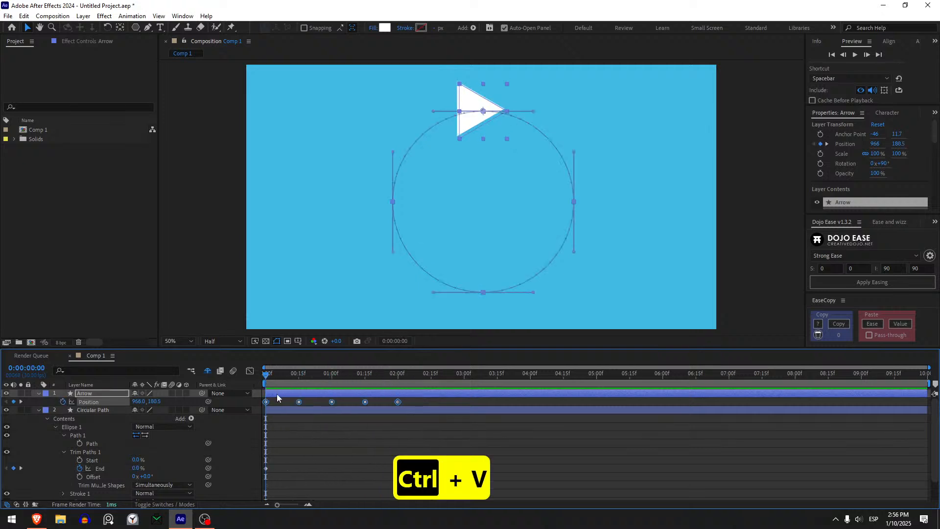
- At 2 seconds, select all the arrow's Position keyframes and shift the motion path onto the circle's outline, then deselect
{"action": "left_click_drag", "start_coordinate": [270, 375], "coordinate": [423, 376]}
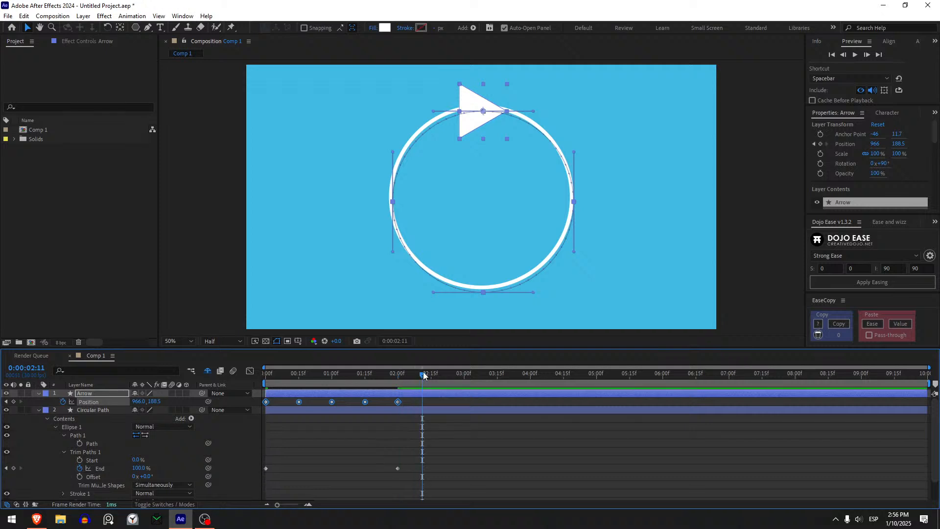
{"action": "left_click_drag", "start_coordinate": [423, 376], "coordinate": [398, 375]}
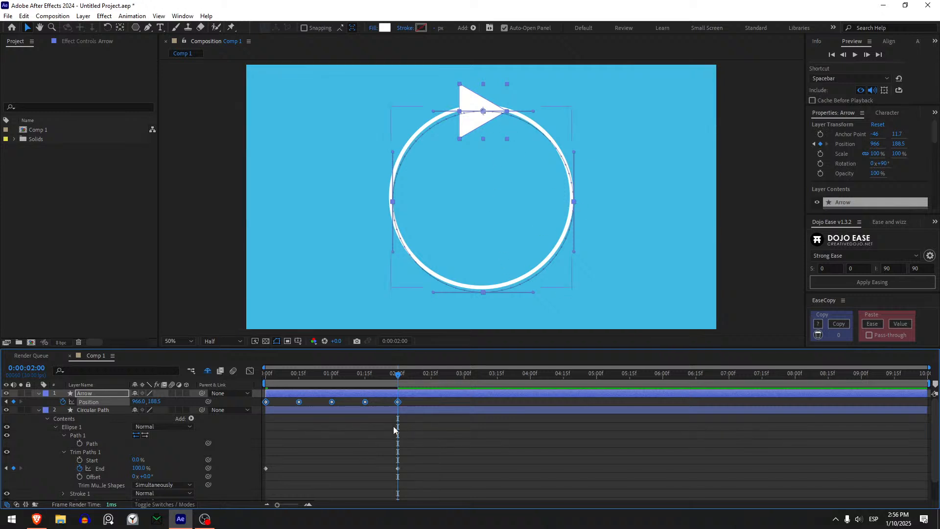
{"action": "left_click_drag", "start_coordinate": [409, 405], "coordinate": [241, 397]}
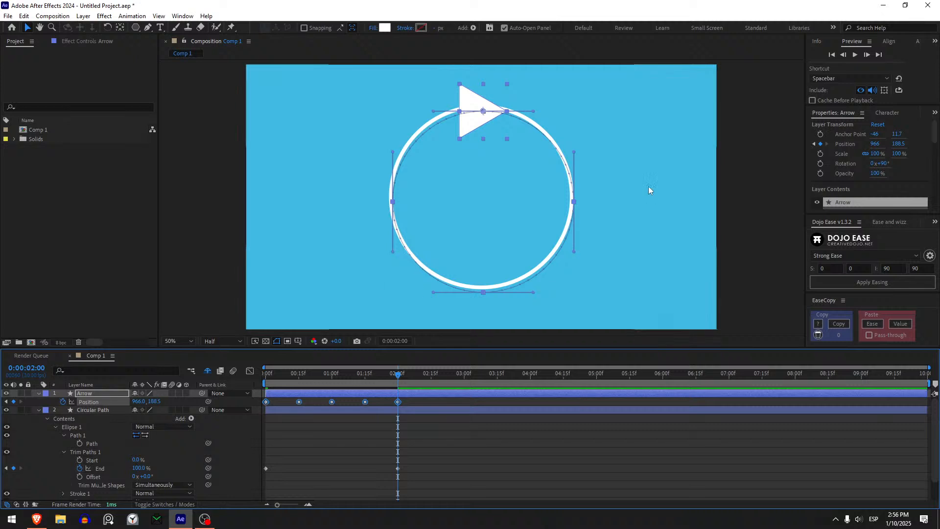
{"action": "left_click_drag", "start_coordinate": [575, 203], "coordinate": [571, 197]}
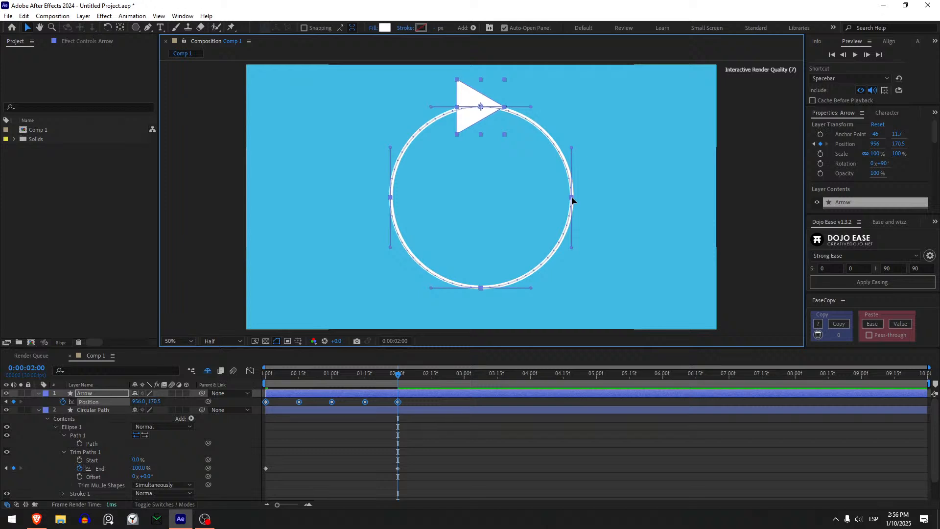
{"action": "left_click", "coordinate": [433, 462]}
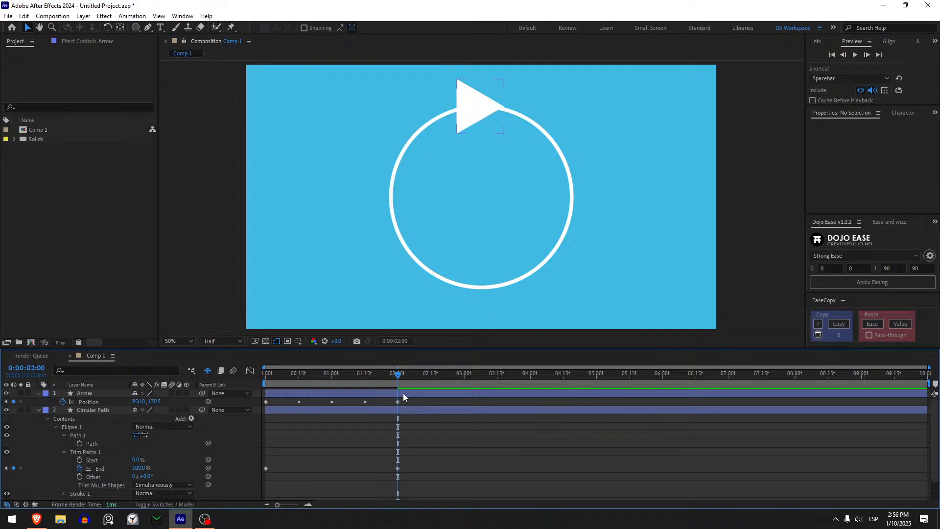
- Return to 0 seconds and set the Arrow layer's auto-orientation to Orient Along Path
{"action": "left_click_drag", "start_coordinate": [374, 383], "coordinate": [230, 375]}
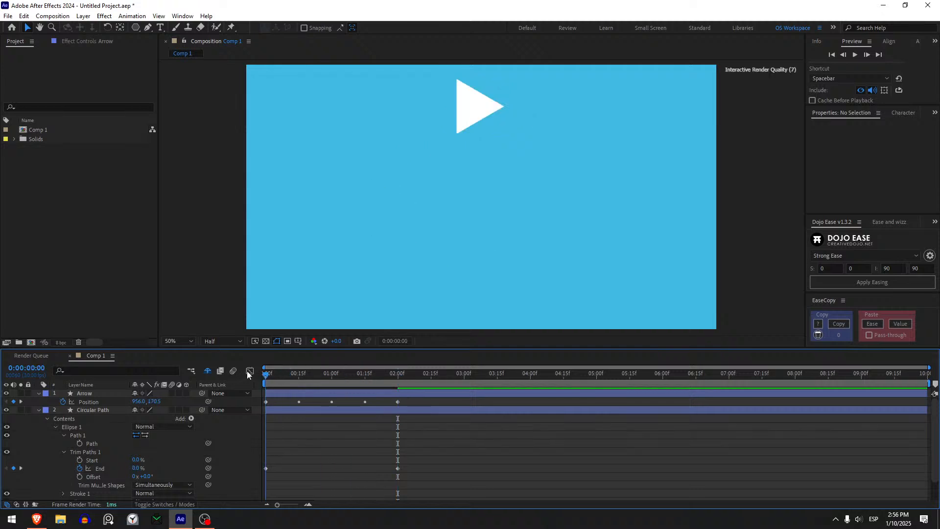
{"action": "left_click", "coordinate": [289, 395]}
{"action": "left_click", "coordinate": [276, 375]}
{"action": "left_click_drag", "start_coordinate": [276, 376], "coordinate": [216, 382]}
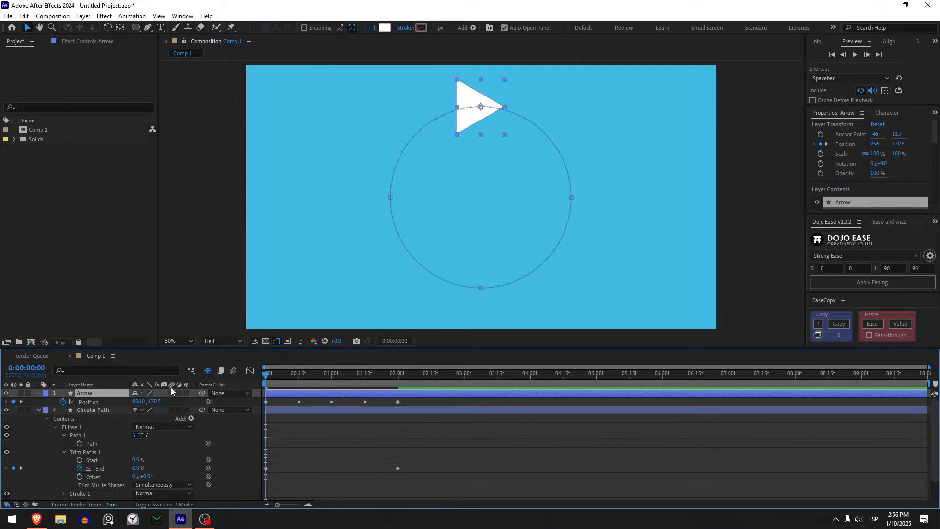
{"action": "right_click", "coordinate": [98, 395]}
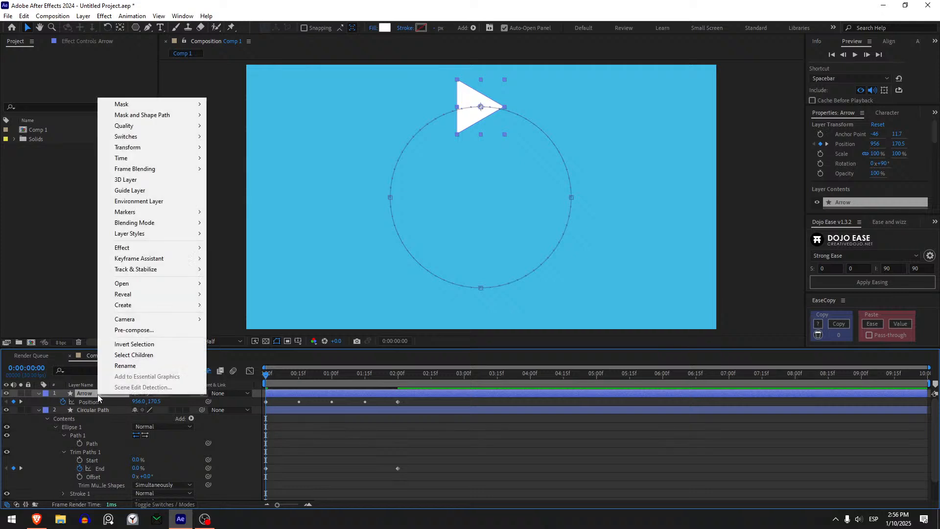
{"action": "mouse_move", "coordinate": [174, 148]}
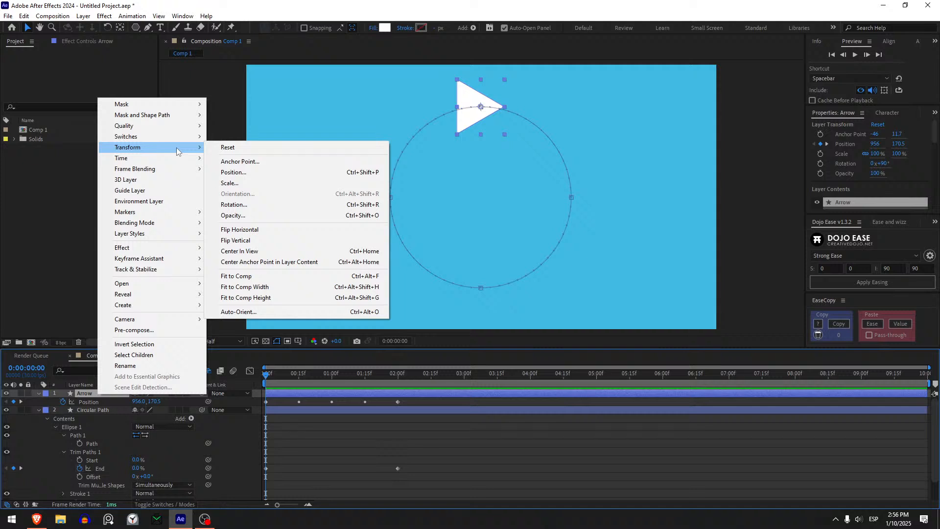
{"action": "left_click", "coordinate": [259, 313]}
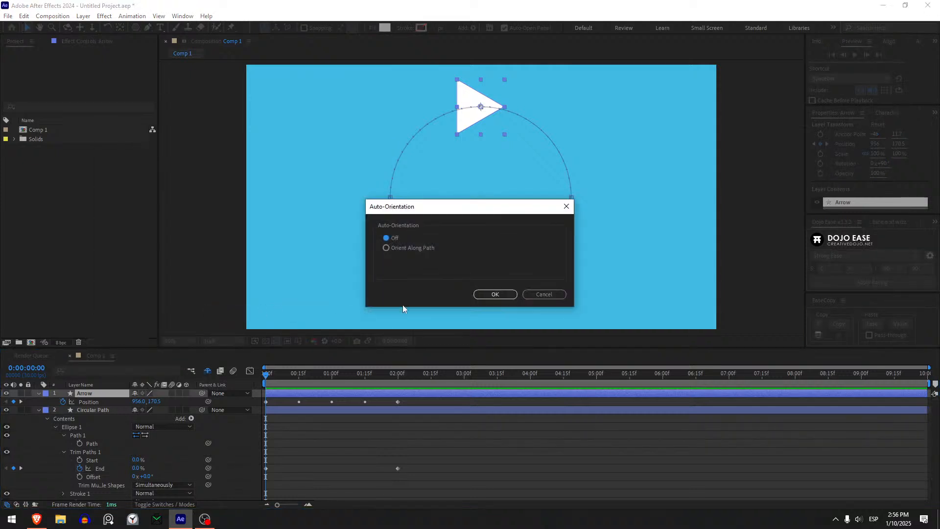
{"action": "left_click", "coordinate": [404, 249]}
{"action": "left_click", "coordinate": [495, 294]}
- At 2 seconds, set the Arrow layer's rotation to 96°, then deselect it
{"action": "left_click_drag", "start_coordinate": [272, 376], "coordinate": [399, 378]}
{"action": "left_click", "coordinate": [489, 458]}
{"action": "left_click", "coordinate": [393, 392]}
{"action": "key", "text": "r"}
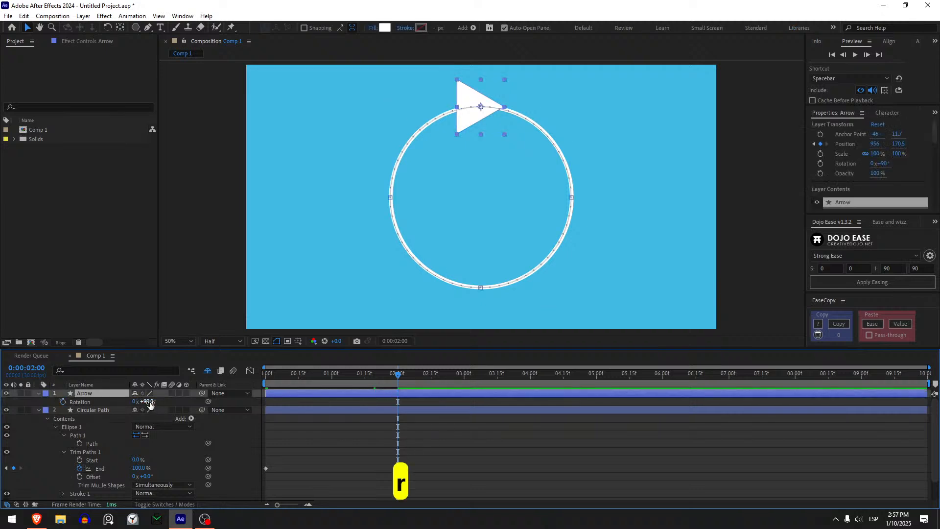
{"action": "left_click_drag", "start_coordinate": [145, 401], "coordinate": [149, 401]}
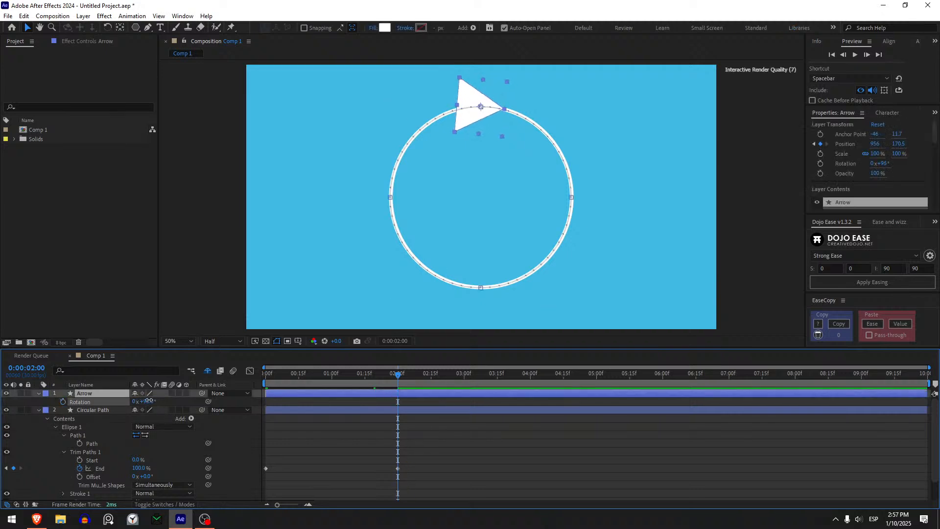
{"action": "left_click", "coordinate": [419, 448]}
- Preview the animation from 0 seconds to check how the arrow turns along the circle
{"action": "left_click_drag", "start_coordinate": [394, 380], "coordinate": [245, 388]}
{"action": "key", "text": "space"}
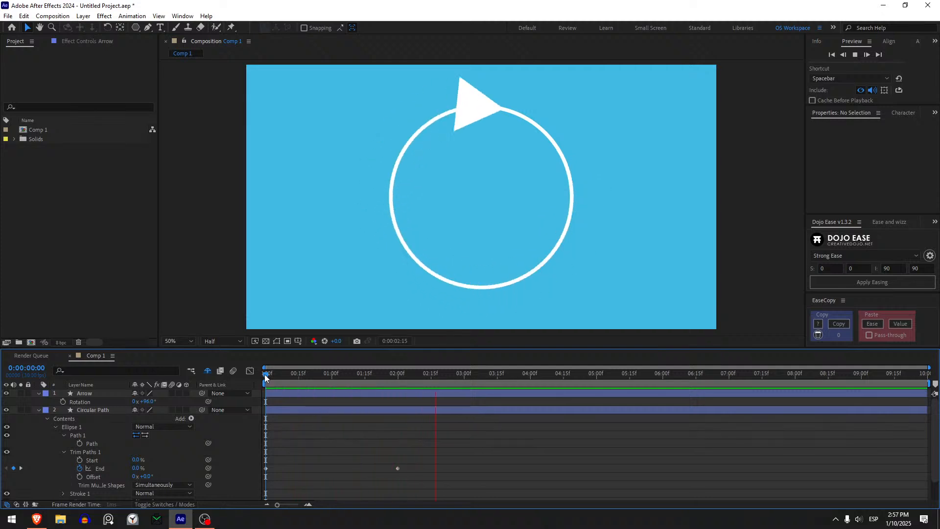
{"action": "key", "text": "space"}
{"action": "key", "text": "space"}
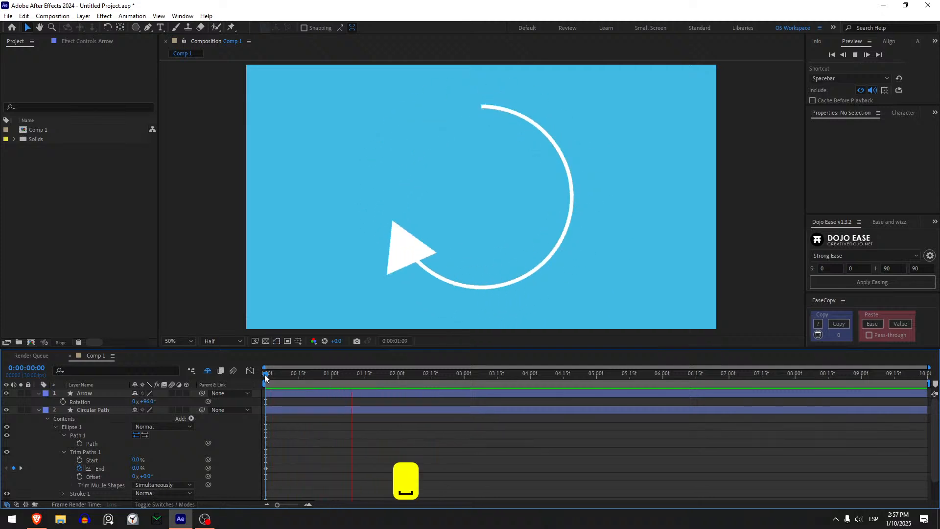
- Expand the Arrow layer's contents and set the scale in Transform: Polystar 1 to 75%
{"action": "left_click_drag", "start_coordinate": [269, 372], "coordinate": [404, 375]}
{"action": "left_click", "coordinate": [101, 394]}
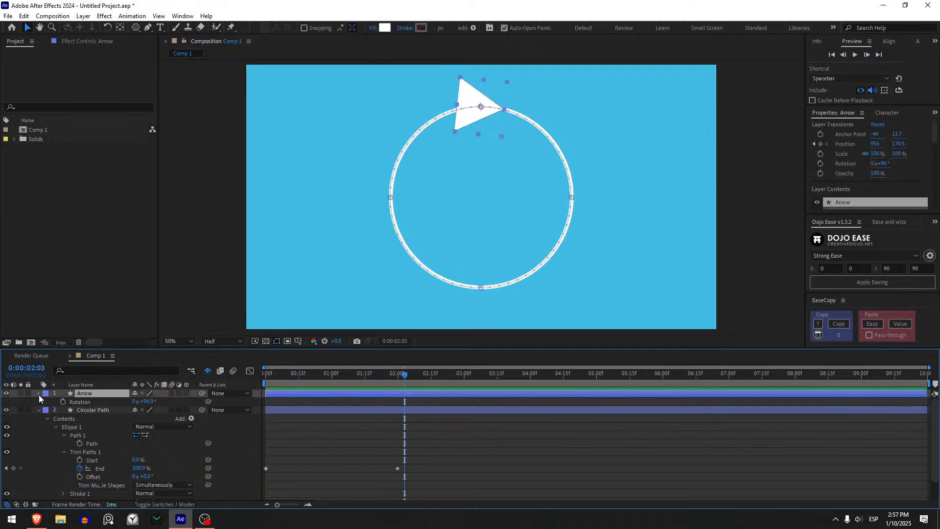
{"action": "left_click", "coordinate": [39, 395]}
{"action": "left_click", "coordinate": [39, 394]}
{"action": "left_click", "coordinate": [46, 403]}
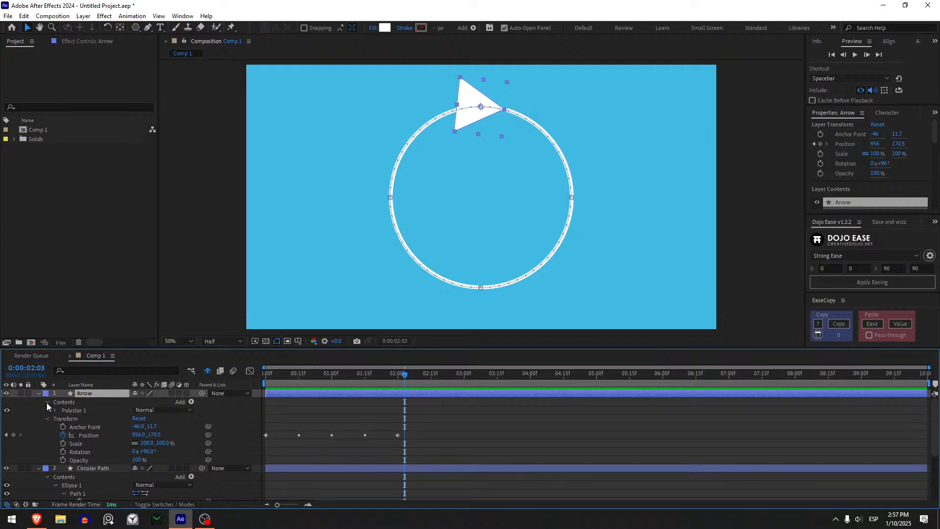
{"action": "left_click", "coordinate": [56, 410]}
{"action": "left_click", "coordinate": [63, 419]}
{"action": "left_click", "coordinate": [63, 419]}
{"action": "left_click", "coordinate": [63, 444]}
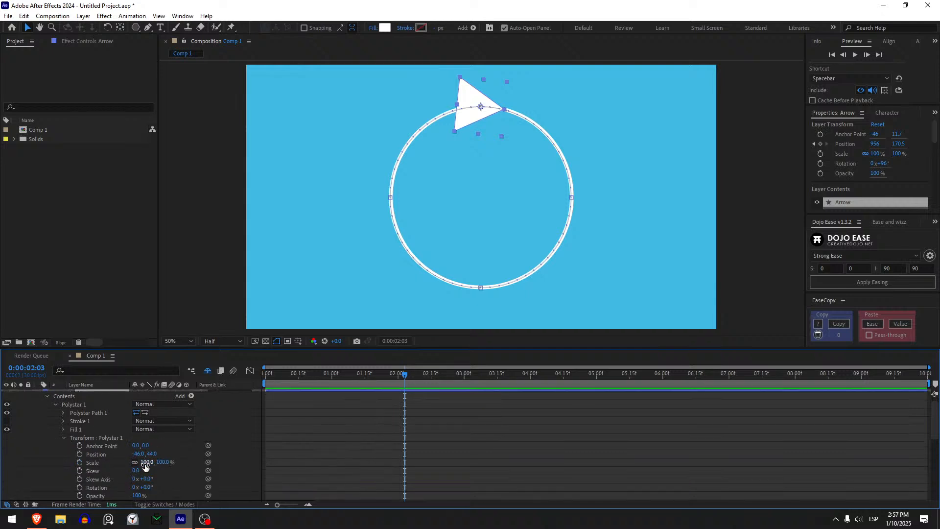
{"action": "left_click_drag", "start_coordinate": [144, 461], "coordinate": [132, 463]}
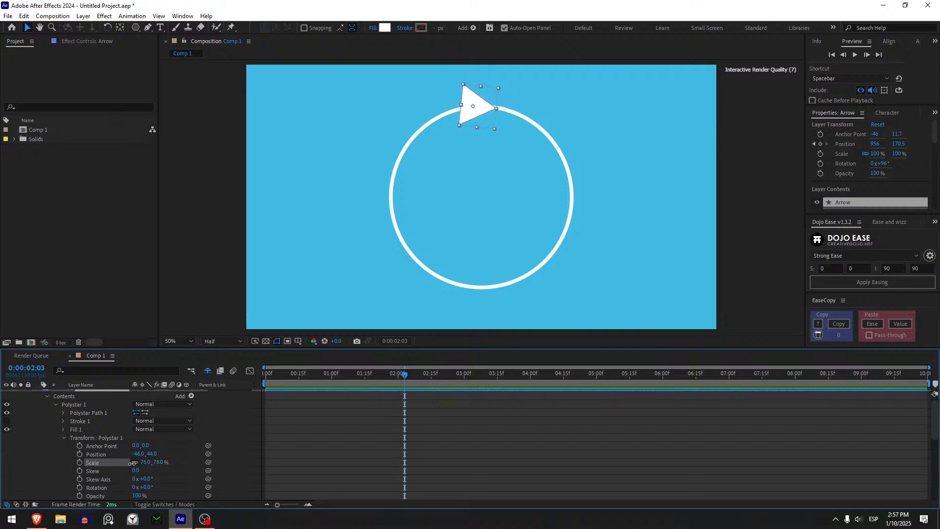
{"action": "scroll", "coordinate": [35, 412], "scroll_direction": "up", "scroll_amount": 1}
- Set the Arrow layer's rotation to 95° and move the time to 0:00:02:01
{"action": "left_click", "coordinate": [104, 393]}
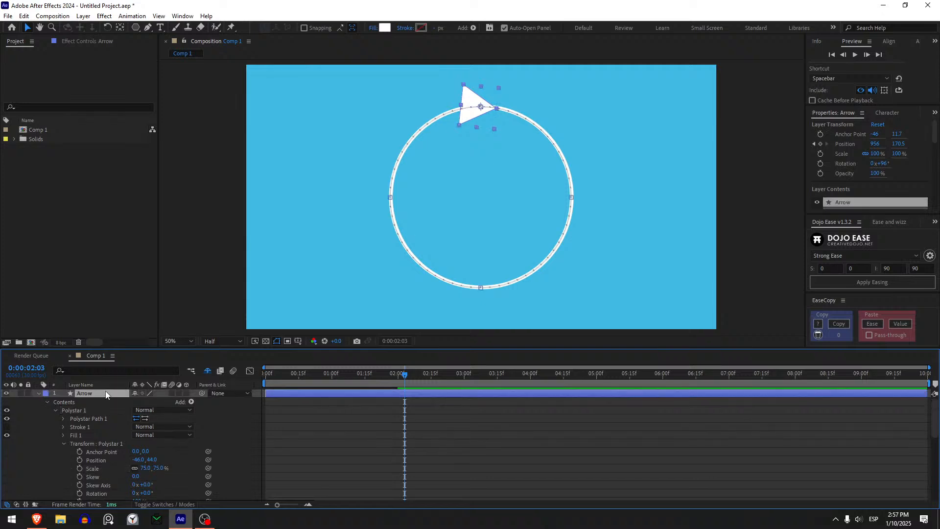
{"action": "key", "text": "r"}
{"action": "left_click_drag", "start_coordinate": [150, 403], "coordinate": [147, 401]}
{"action": "left_click", "coordinate": [421, 425]}
{"action": "mouse_move", "coordinate": [403, 376]}
{"action": "left_mouse_down"}
{"action": "mouse_move", "coordinate": [389, 377]}
{"action": "mouse_move", "coordinate": [400, 374]}
{"action": "left_mouse_up"}
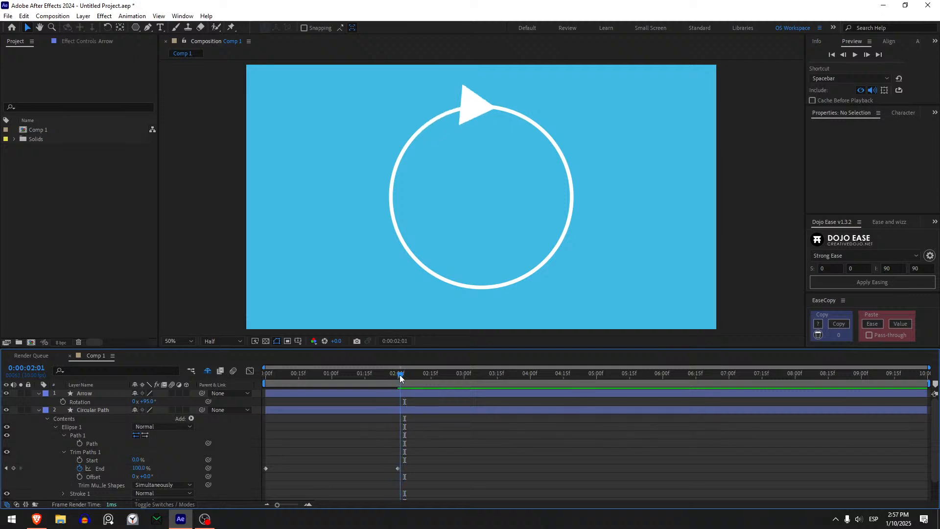
- Set the Circular Path layer's stroke width to 20 px and deselect the layer
{"action": "left_click", "coordinate": [393, 409]}
{"action": "left_click", "coordinate": [437, 27]}
{"action": "type", "text": "20"}
{"action": "key", "text": "Return"}
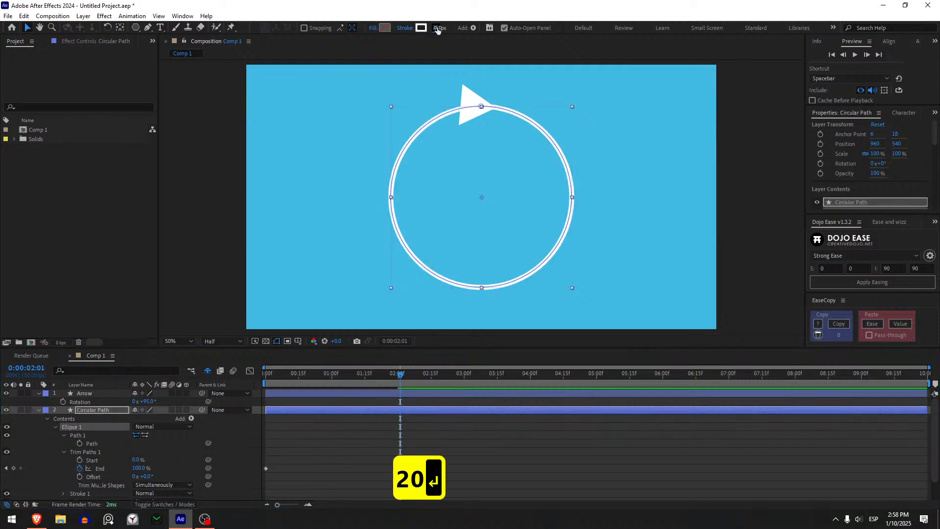
{"action": "left_click", "coordinate": [612, 435]}
- Play the animation from 0 seconds to check the arrow against the thicker circle outline
{"action": "left_click_drag", "start_coordinate": [400, 374], "coordinate": [266, 375]}
{"action": "key", "text": "space"}
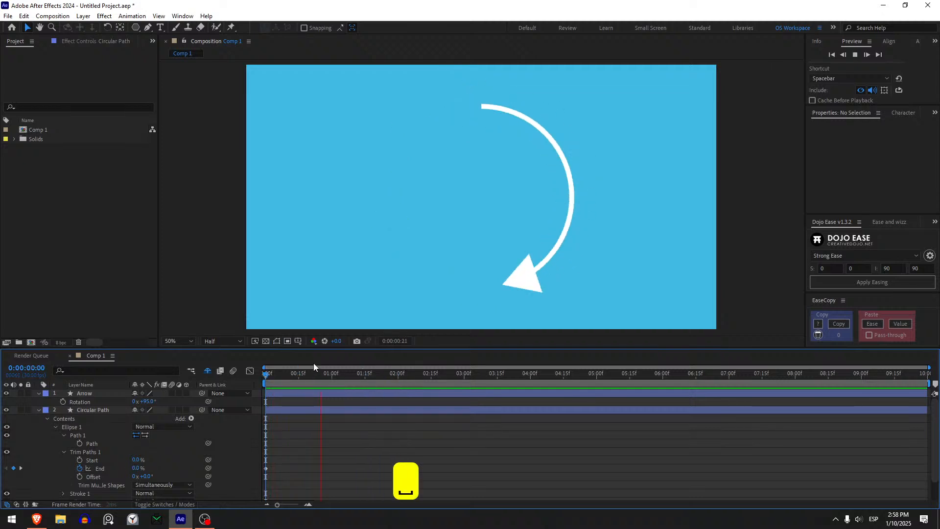
{"action": "key", "text": "space"}
- Show only the Circular Path layer's animated End property and the Arrow layer's Position, then return to the Selection tool
{"action": "left_click_drag", "start_coordinate": [351, 374], "coordinate": [408, 380]}
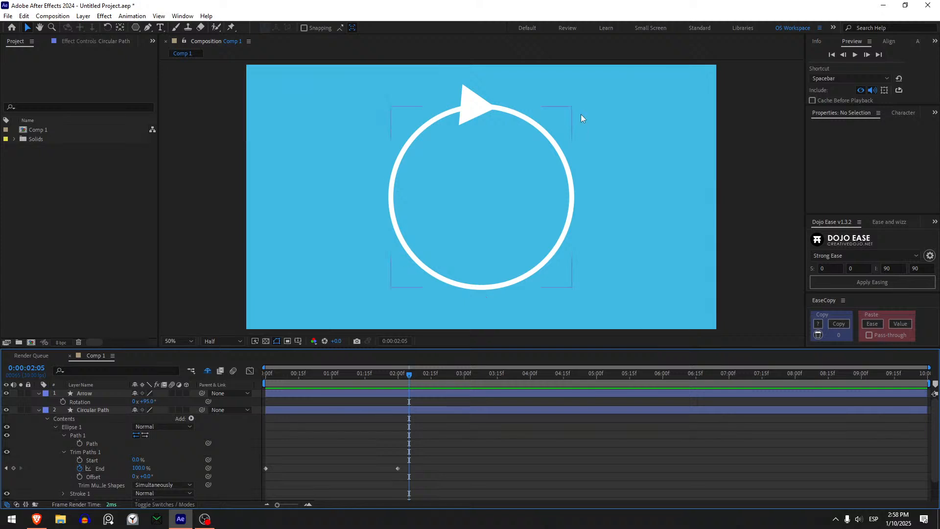
{"action": "left_click", "coordinate": [421, 412]}
{"action": "key", "text": "y"}
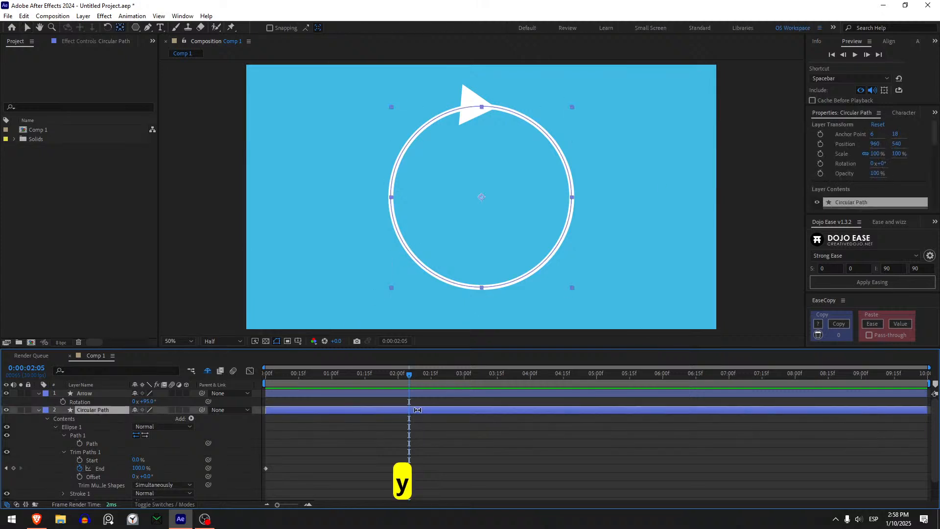
{"action": "key", "text": "u"}
{"action": "left_click", "coordinate": [395, 393]}
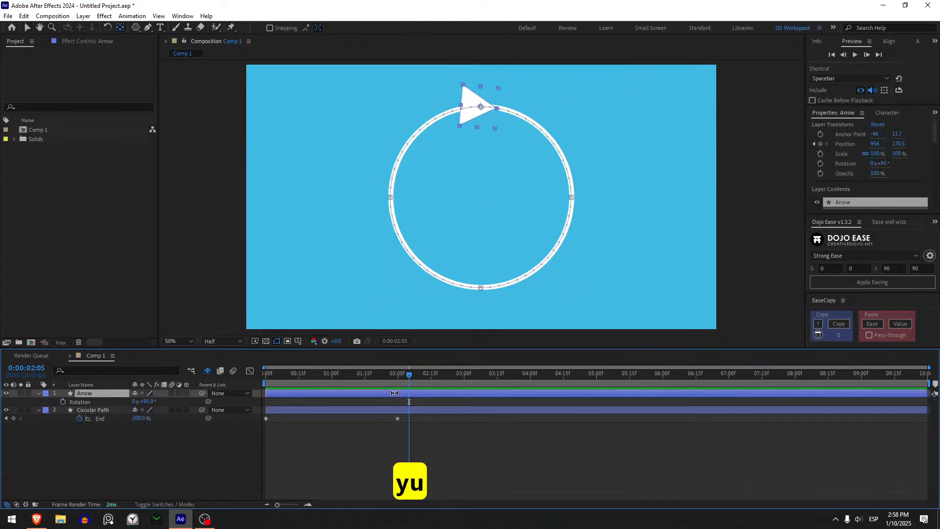
{"action": "key", "text": "p"}
{"action": "key", "text": "v"}
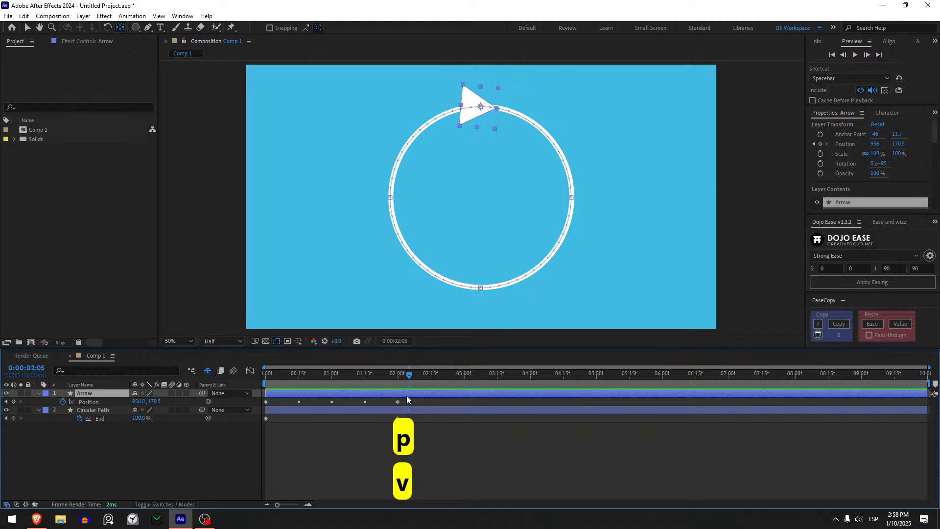
- Copy all of the Arrow layer's Position keyframes and paste them at 2 seconds
{"action": "left_click_drag", "start_coordinate": [403, 379], "coordinate": [242, 405]}
{"action": "left_click", "coordinate": [407, 402]}
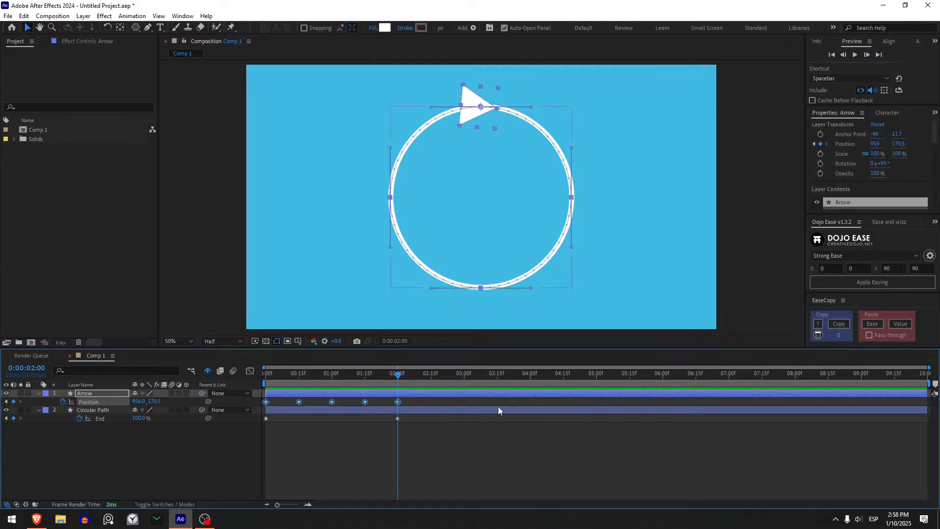
{"action": "key", "text": "ctrl+c"}
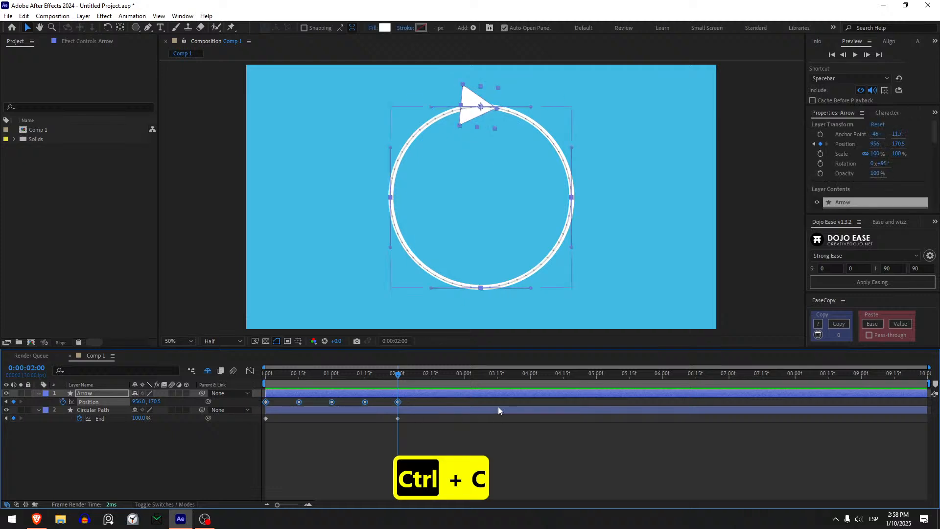
{"action": "key", "text": "ctrl+v"}
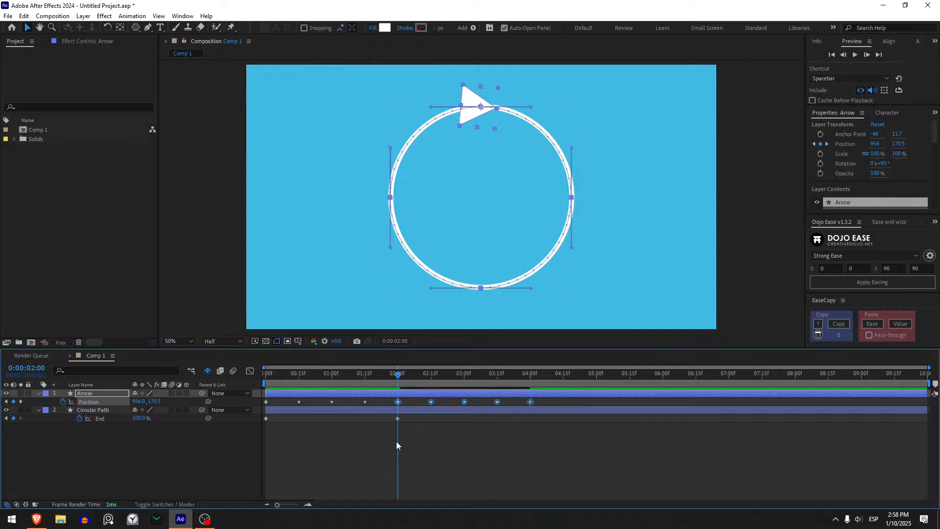
- Expand the Circular Path layer's contents down to the Trim Paths 1 properties of Ellipse 1
{"action": "left_click_drag", "start_coordinate": [397, 386], "coordinate": [527, 386]}
{"action": "left_click", "coordinate": [392, 411]}
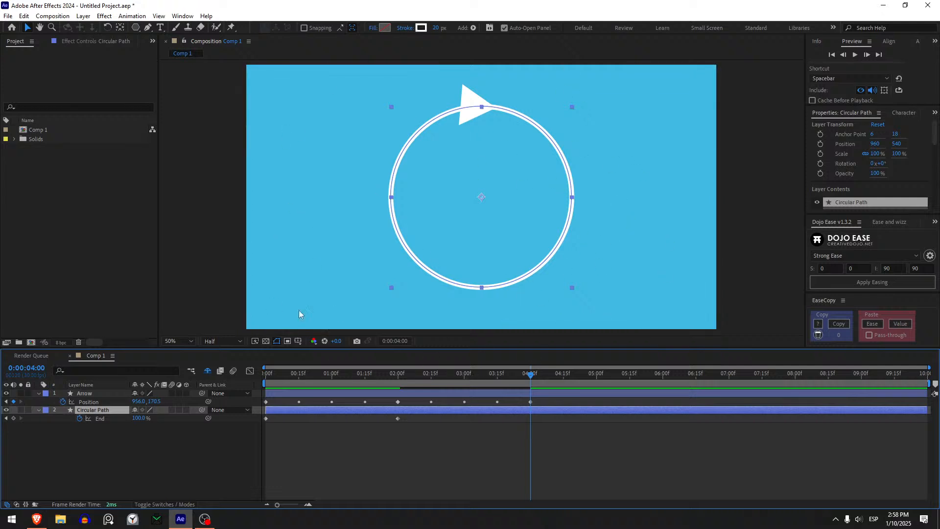
{"action": "left_click", "coordinate": [38, 412]}
{"action": "left_click", "coordinate": [39, 411]}
{"action": "left_click", "coordinate": [46, 419]}
{"action": "left_click", "coordinate": [47, 419]}
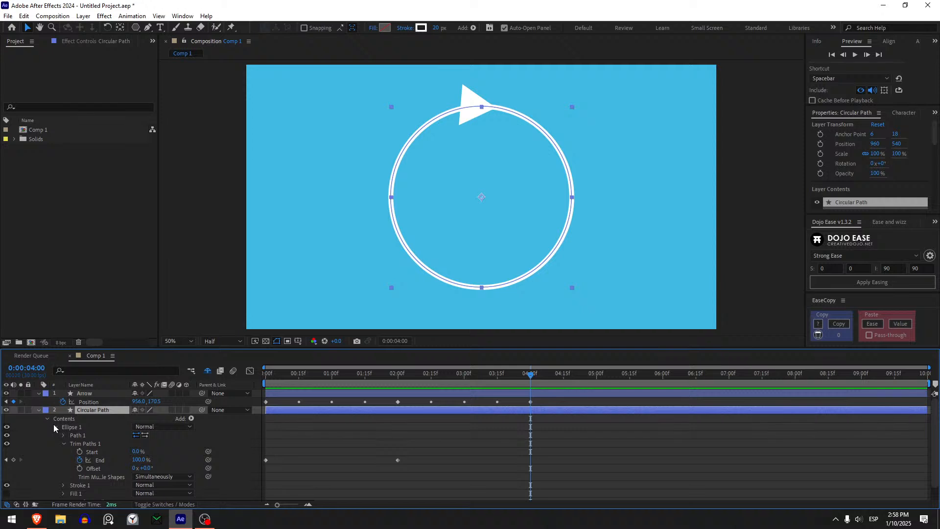
{"action": "left_click", "coordinate": [54, 427]}
{"action": "left_click", "coordinate": [58, 427]}
{"action": "left_click", "coordinate": [55, 427]}
{"action": "scroll", "coordinate": [58, 430], "scroll_direction": "up", "scroll_amount": 1}
{"action": "left_click", "coordinate": [63, 444]}
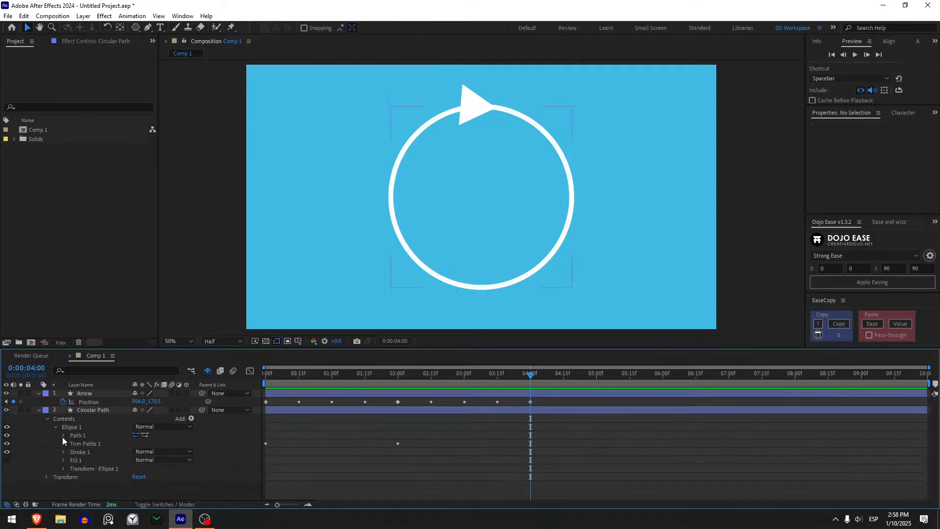
{"action": "left_click", "coordinate": [63, 425]}
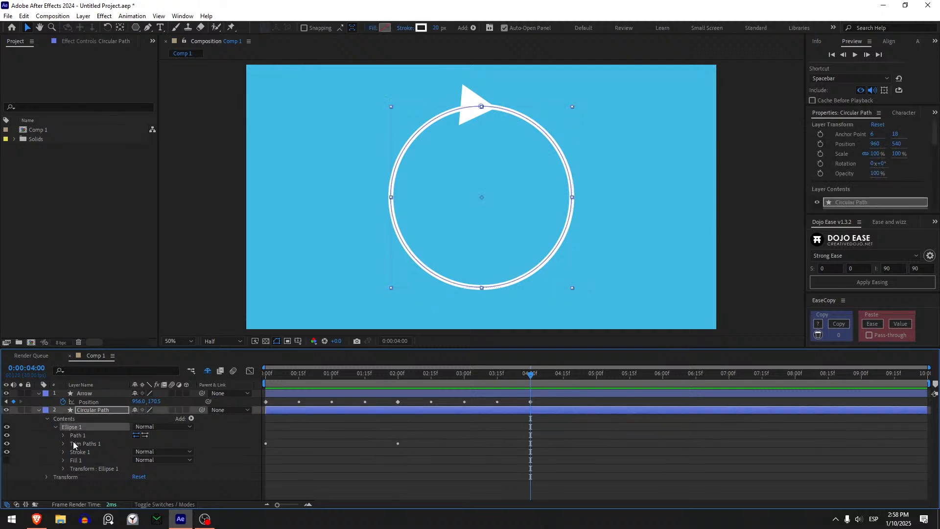
{"action": "left_click", "coordinate": [64, 445]}
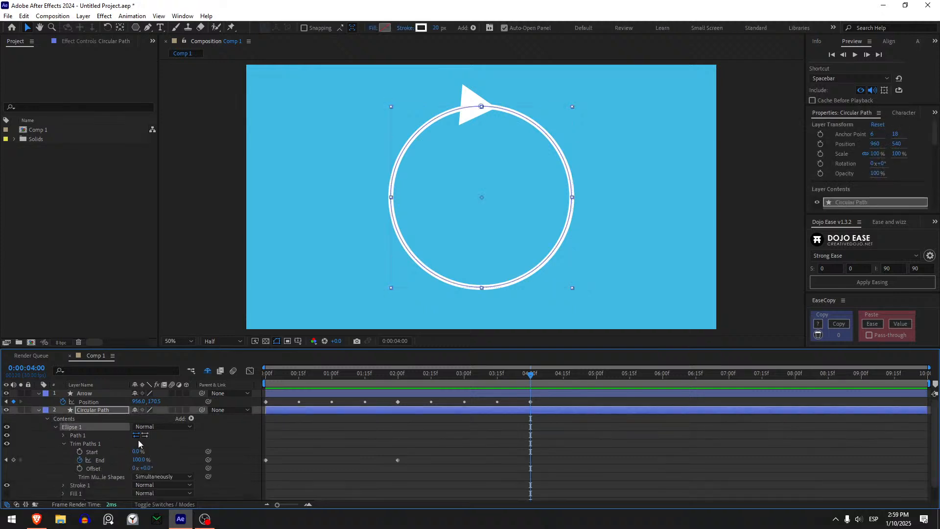
{"action": "scroll", "coordinate": [129, 440], "scroll_direction": "down", "scroll_amount": 1}
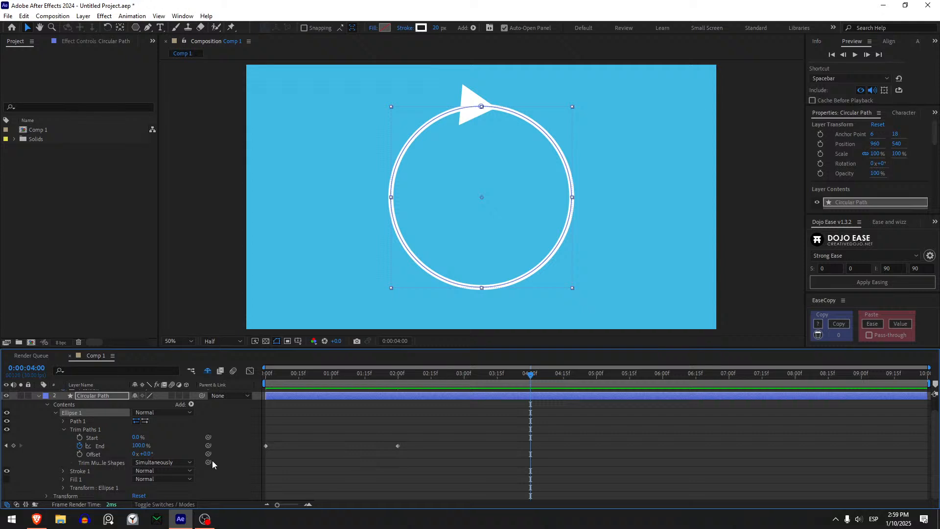
{"action": "scroll", "coordinate": [422, 454], "scroll_direction": "up", "scroll_amount": 2}
- Keyframe the Trim Paths Start at 0% at 2 seconds and 100% at 4 seconds, then deselect
{"action": "left_click_drag", "start_coordinate": [481, 377], "coordinate": [399, 384]}
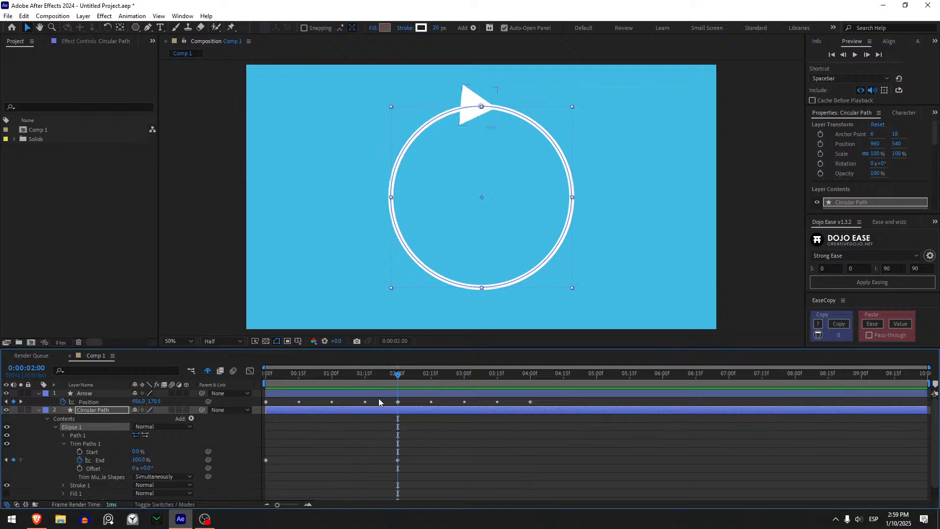
{"action": "left_click", "coordinate": [80, 452]}
{"action": "left_click_drag", "start_coordinate": [409, 378], "coordinate": [530, 374]}
{"action": "left_click", "coordinate": [137, 451]}
{"action": "type", "text": "100"}
{"action": "key", "text": "Return"}
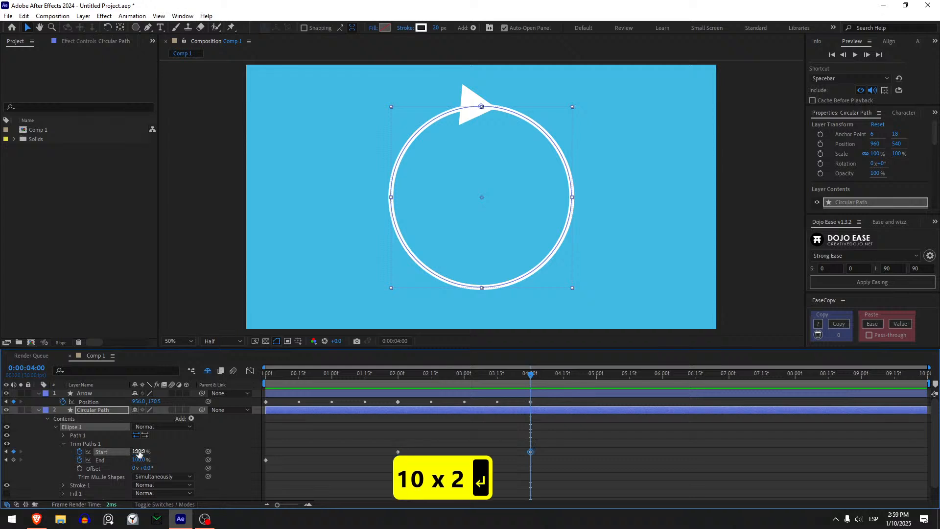
{"action": "left_click", "coordinate": [457, 477]}
- Preview the full animation from 0 seconds, then check the arrow and the shrinking outline at 0:00:03:05
{"action": "left_click_drag", "start_coordinate": [391, 377], "coordinate": [264, 378]}
{"action": "key", "text": "space"}
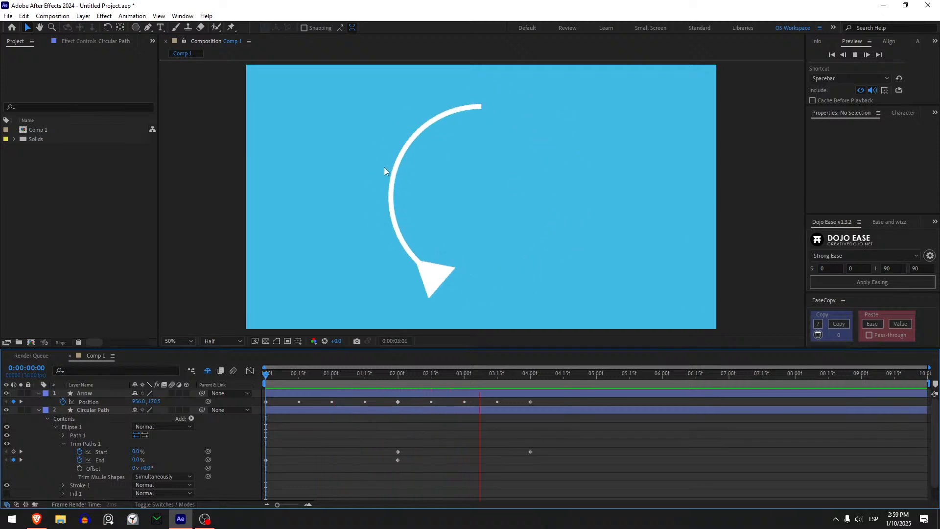
{"action": "left_click_drag", "start_coordinate": [514, 377], "coordinate": [475, 430]}
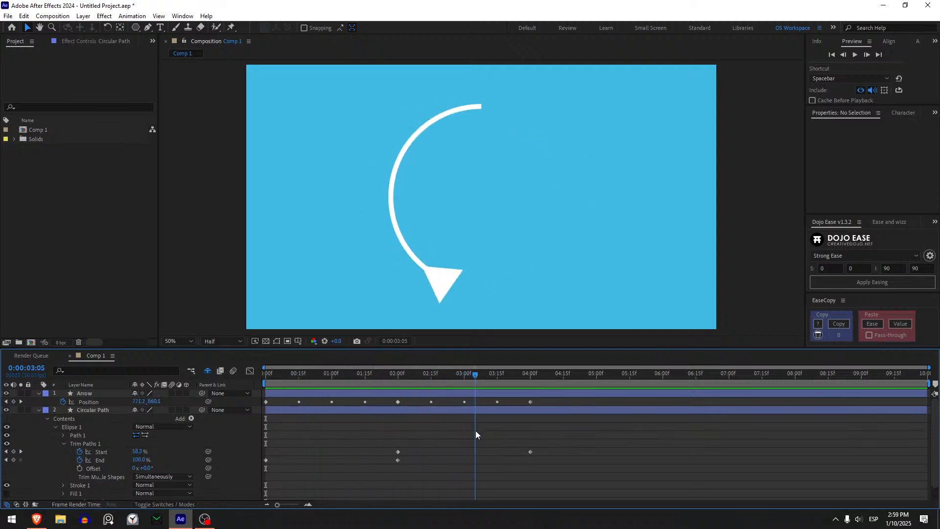
- Apply Easy Ease to all Arrow Position and Trim Paths Start and End keyframes at 4, 2 and 0 seconds
{"action": "left_click_drag", "start_coordinate": [553, 465], "coordinate": [525, 401]}
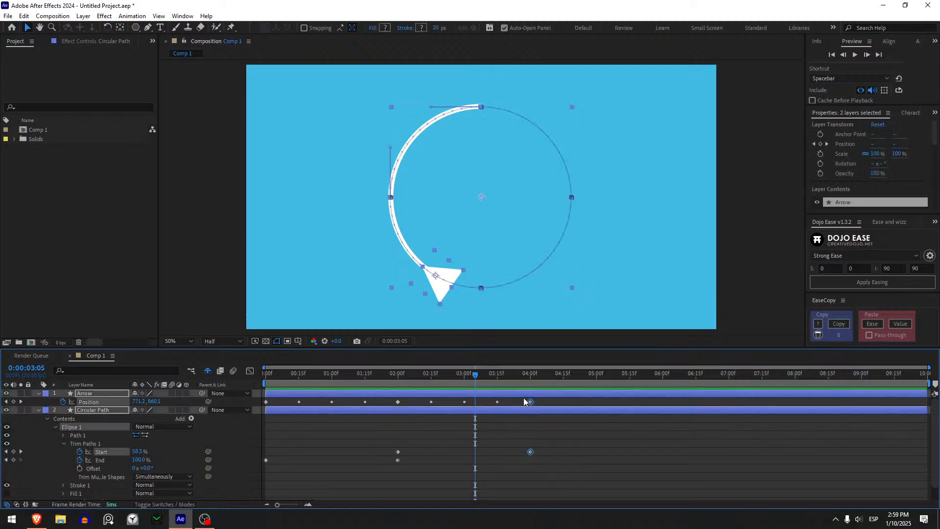
{"action": "key", "text": "F9"}
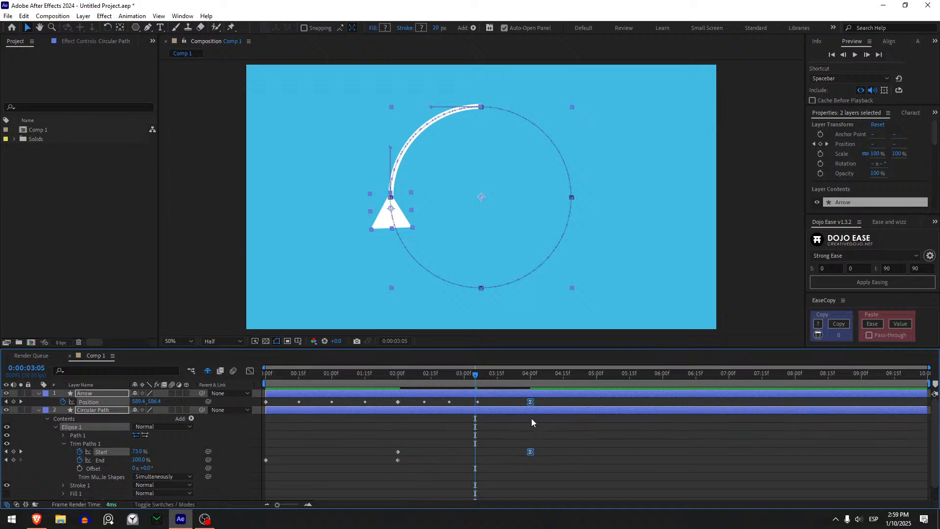
{"action": "left_click_drag", "start_coordinate": [411, 481], "coordinate": [392, 391]}
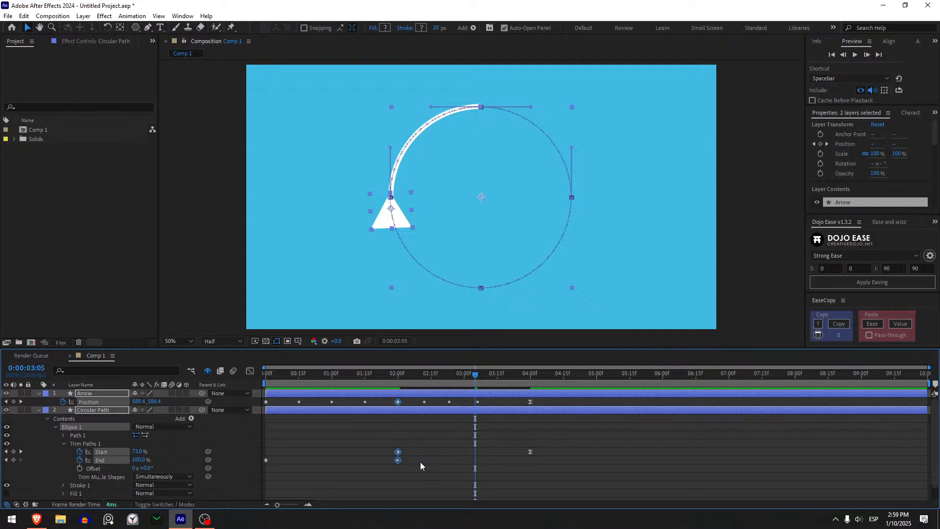
{"action": "key", "text": "F9"}
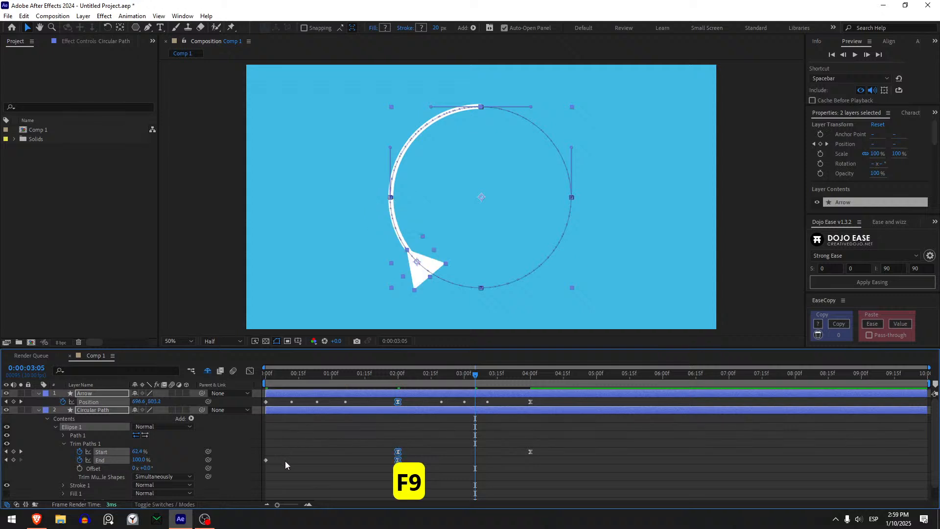
{"action": "left_click_drag", "start_coordinate": [285, 474], "coordinate": [253, 392]}
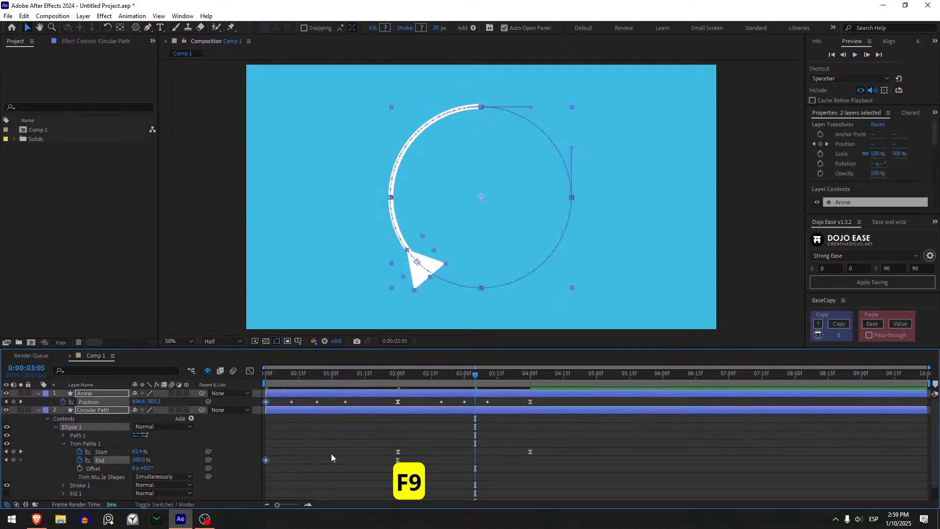
{"action": "key", "text": "F9"}
{"action": "left_click", "coordinate": [333, 452]}
- Preview the eased animation from 0 seconds
{"action": "left_click_drag", "start_coordinate": [304, 377], "coordinate": [268, 373]}
{"action": "key", "text": "space"}
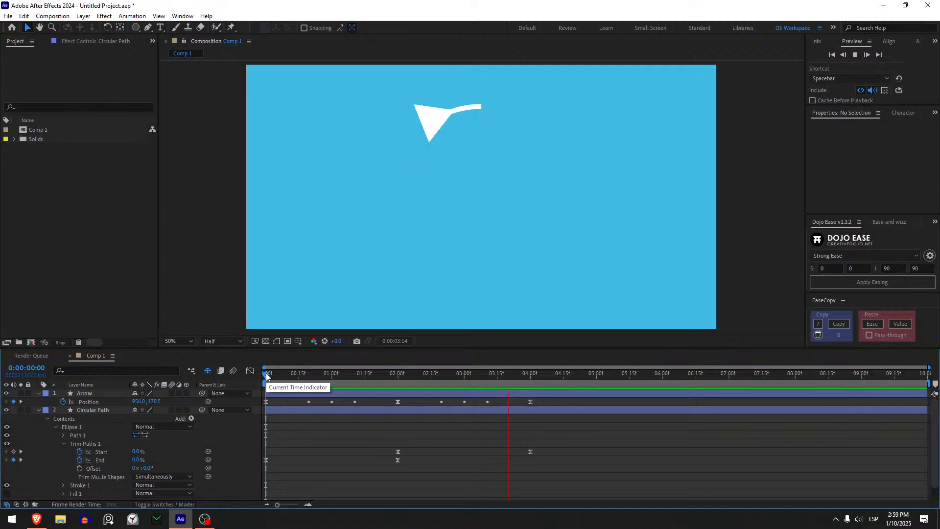
{"action": "key", "text": "space"}
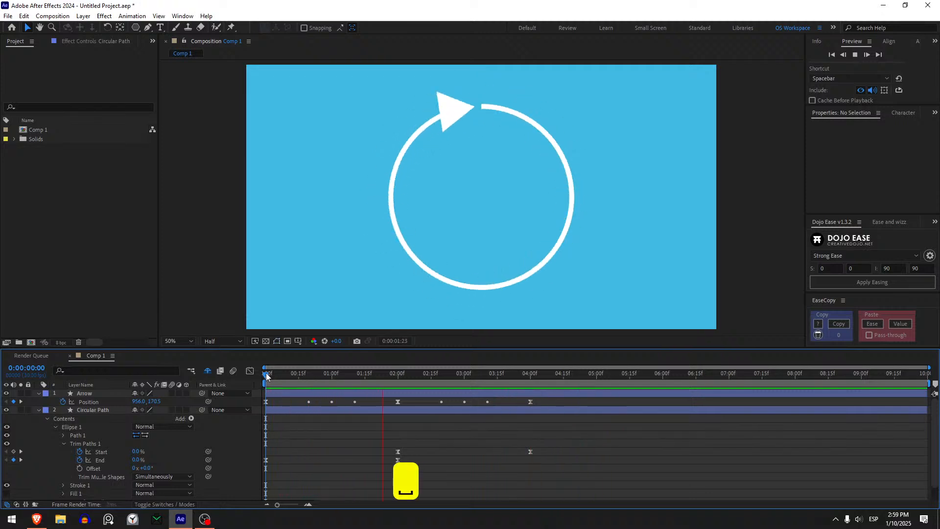
- Try to hold the arrow by copying its Position keyframe at 2 seconds and pasting it at about 0:00:02:14
{"action": "left_click_drag", "start_coordinate": [266, 376], "coordinate": [397, 398]}
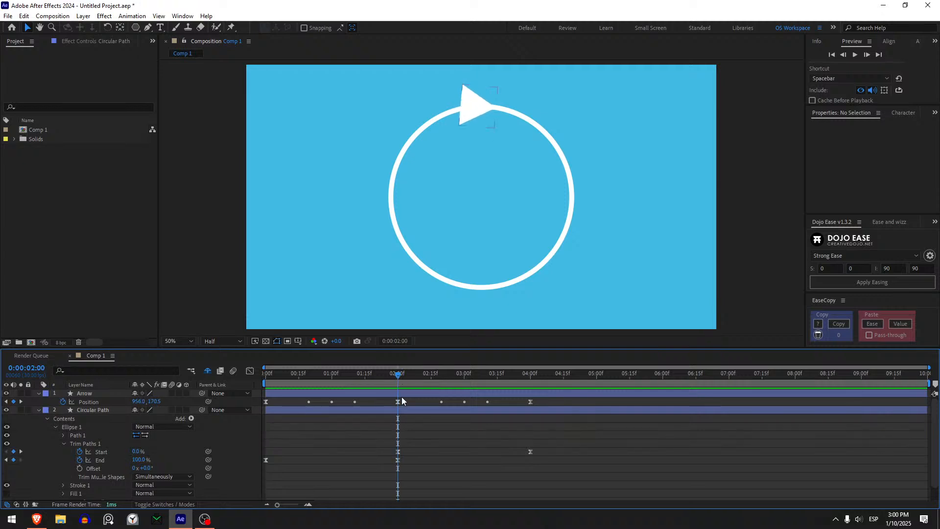
{"action": "left_click", "coordinate": [402, 401]}
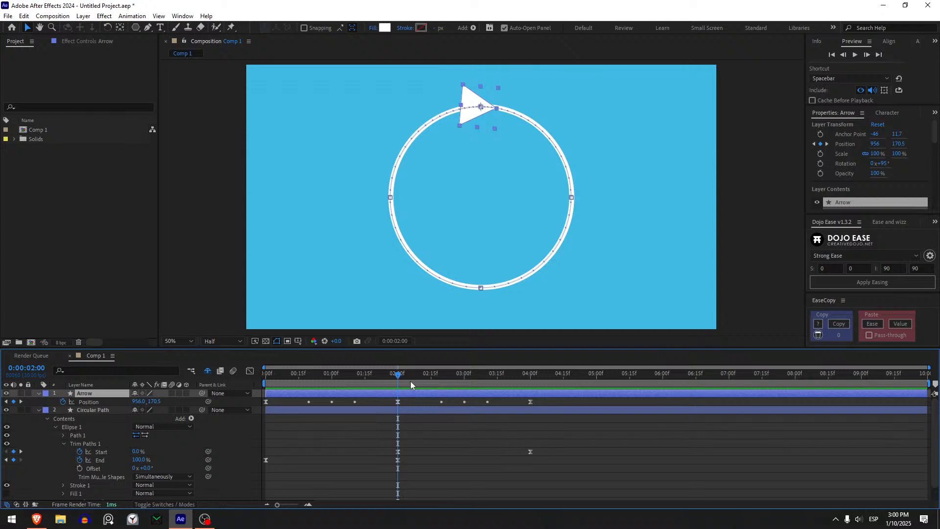
{"action": "left_click_drag", "start_coordinate": [402, 377], "coordinate": [419, 376]}
{"action": "left_click", "coordinate": [397, 402]}
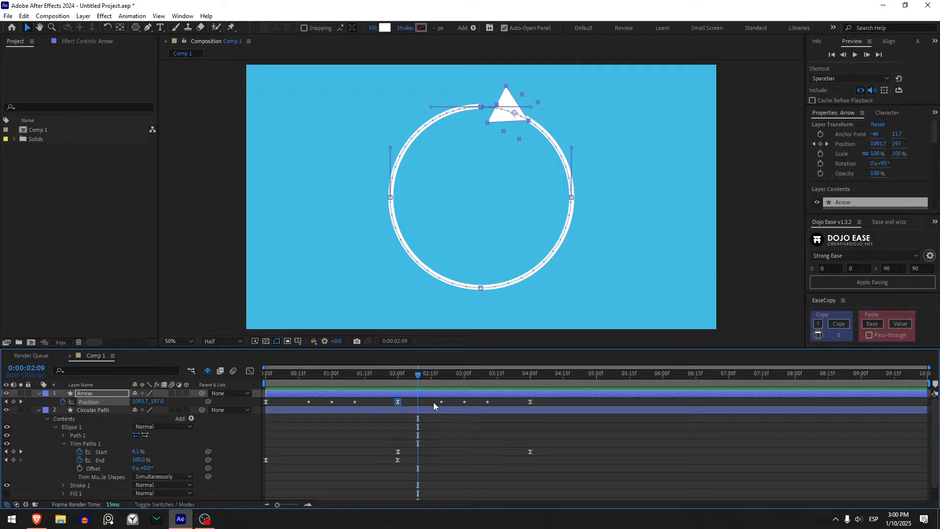
{"action": "key", "text": "ctrl+c"}
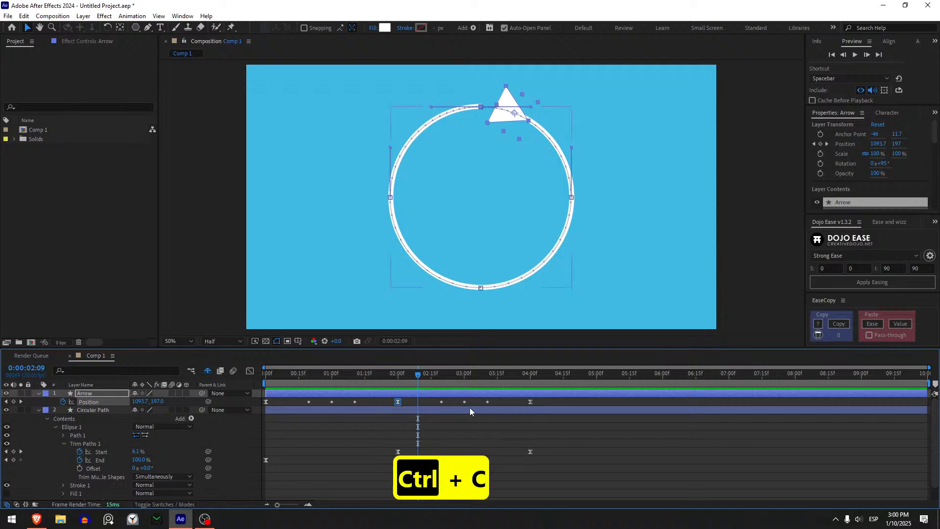
{"action": "left_click_drag", "start_coordinate": [395, 381], "coordinate": [422, 378]}
{"action": "key", "text": "ctrl+v"}
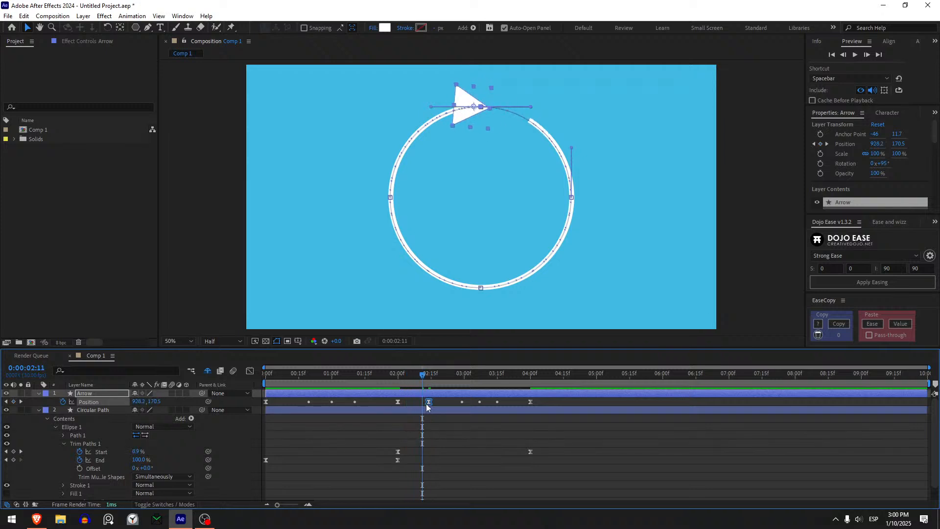
- Try Linear temporal interpolation on the Position keyframe at about 0:00:02:14, and undo it
{"action": "right_click", "coordinate": [429, 403]}
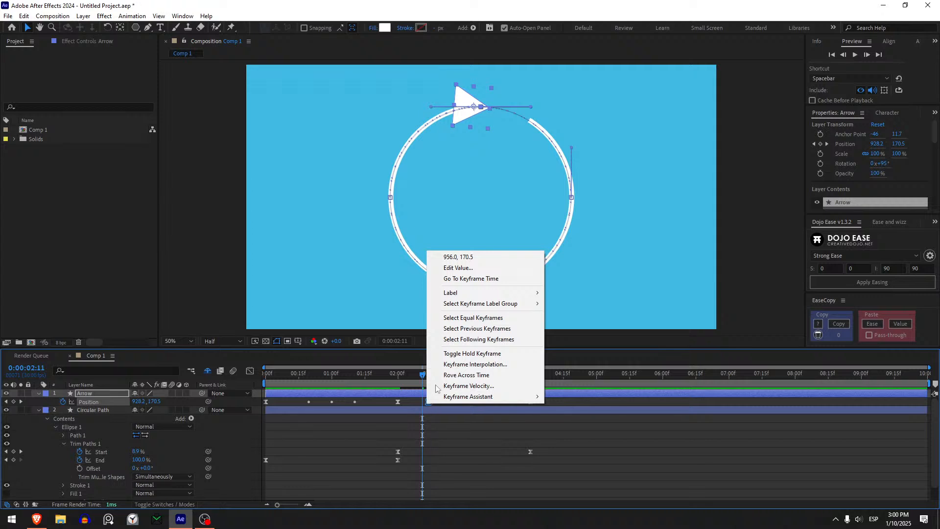
{"action": "left_click", "coordinate": [464, 364]}
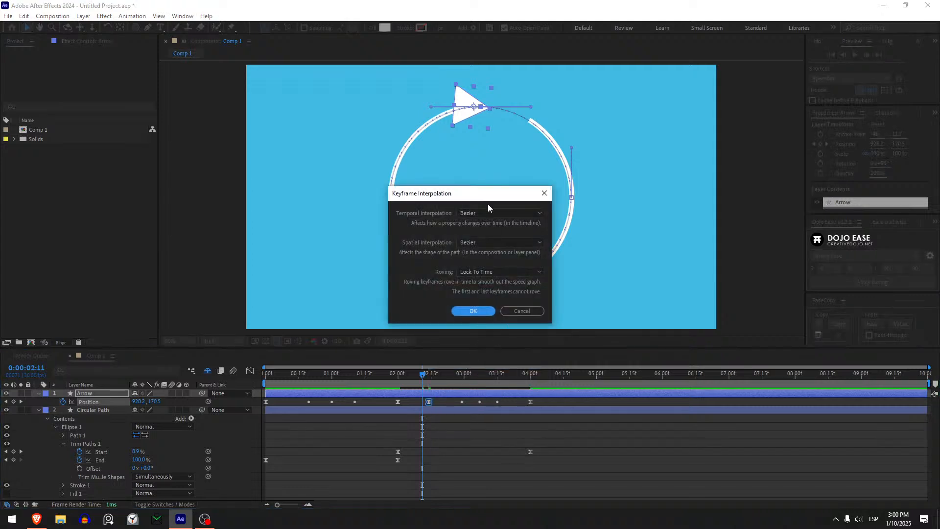
{"action": "left_click", "coordinate": [489, 216]}
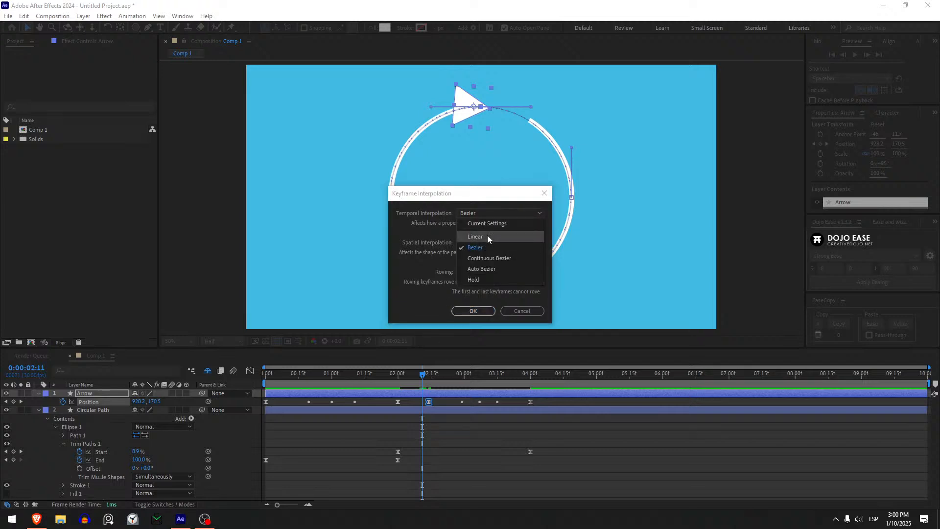
{"action": "left_click", "coordinate": [426, 250]}
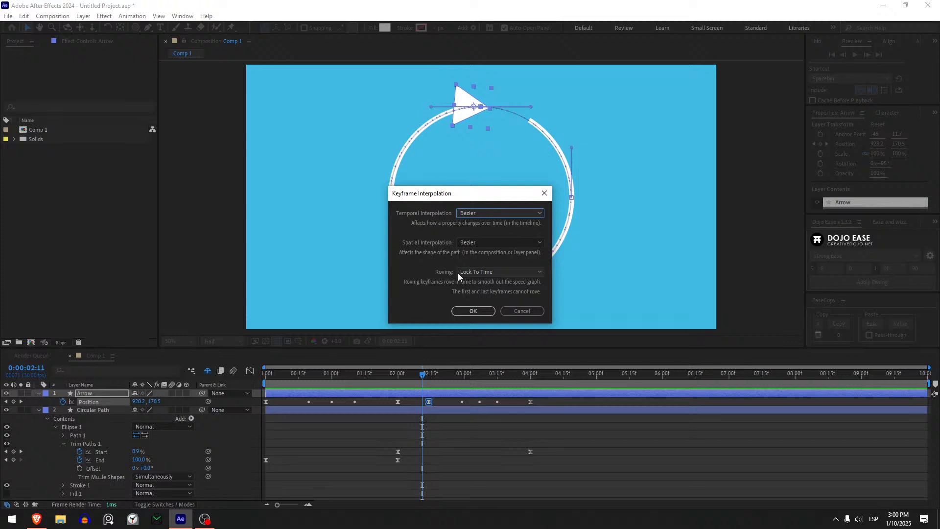
{"action": "left_click", "coordinate": [466, 216]}
{"action": "left_click", "coordinate": [479, 247]}
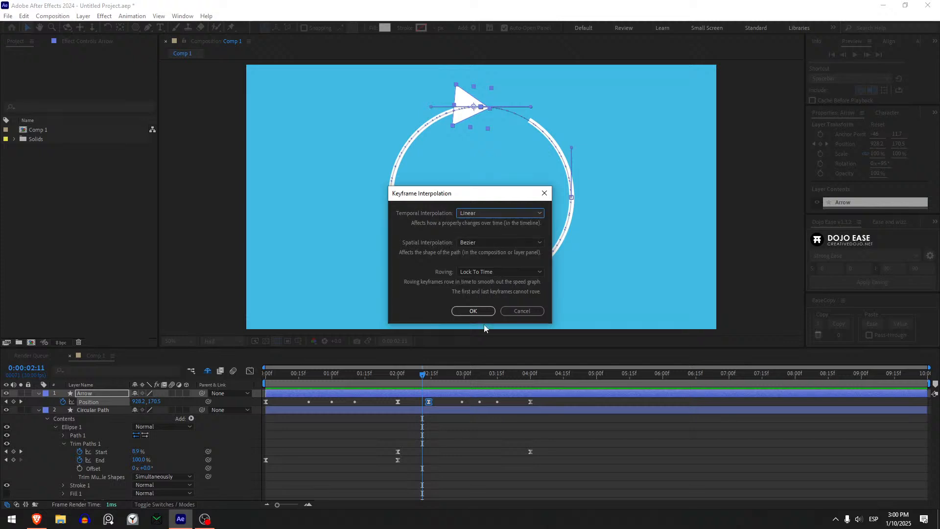
{"action": "left_click", "coordinate": [473, 311]}
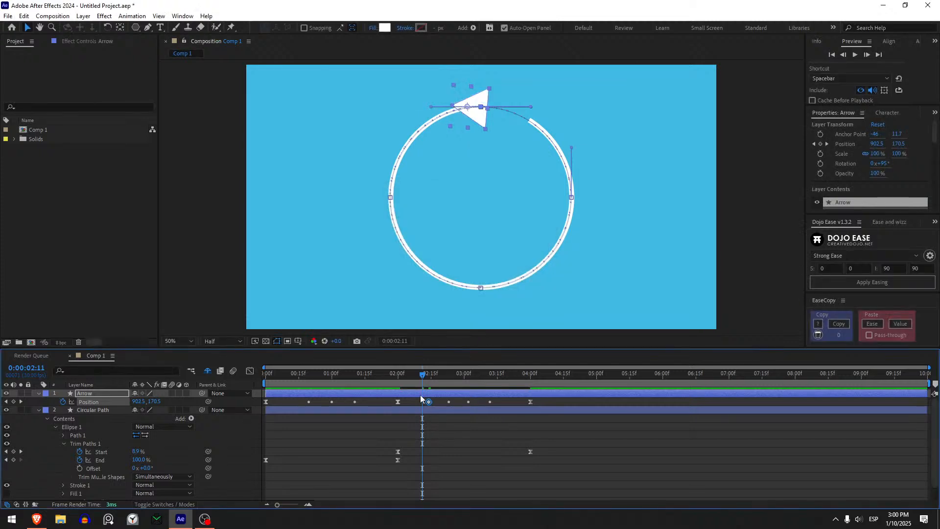
{"action": "key", "text": "ctrl+z"}
- Try Linear temporal interpolation on the Arrow's Position keyframe at 2 seconds, scrub across the pause, and undo it
{"action": "left_click", "coordinate": [397, 402]}
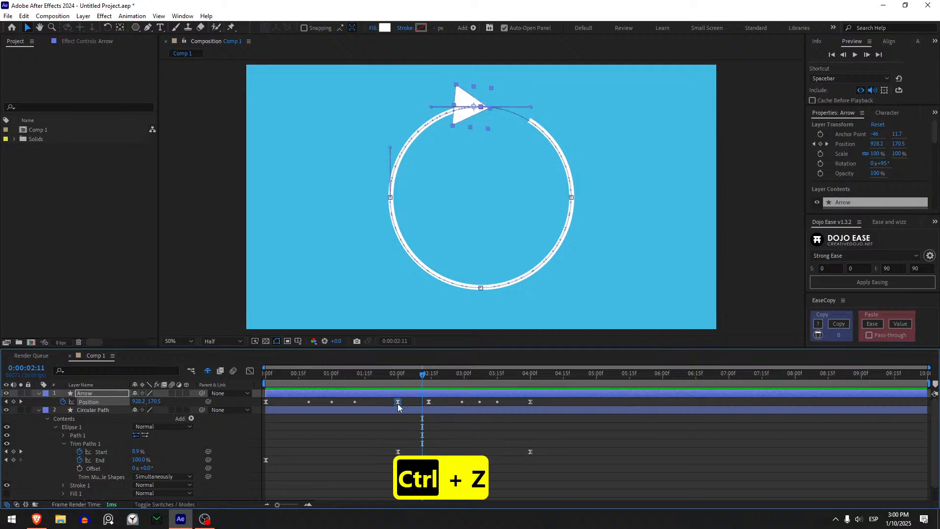
{"action": "right_click", "coordinate": [398, 401]}
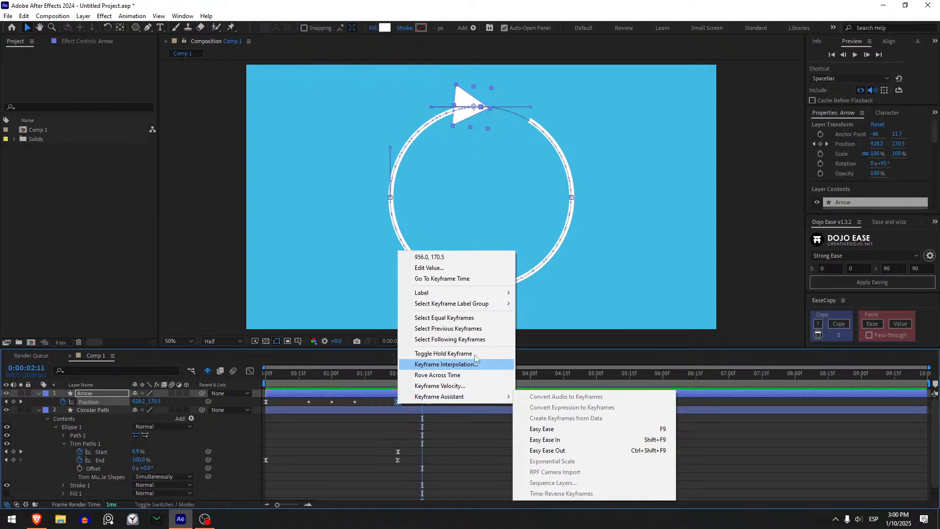
{"action": "left_click", "coordinate": [448, 364]}
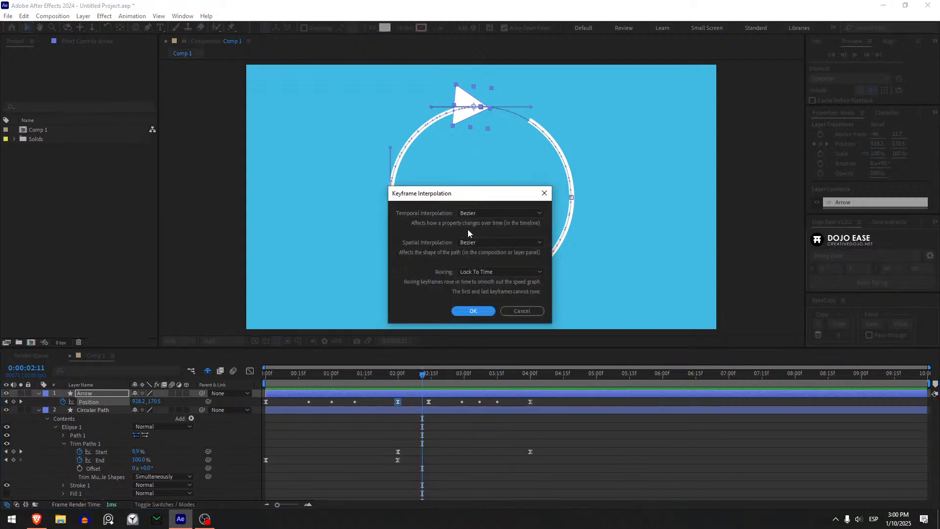
{"action": "left_click", "coordinate": [472, 211]}
{"action": "left_click", "coordinate": [476, 238]}
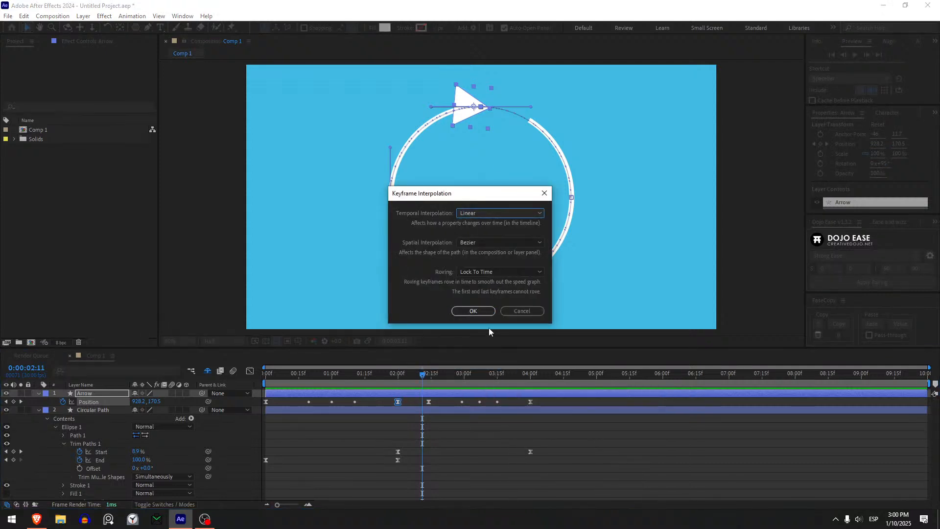
{"action": "left_click", "coordinate": [473, 312]}
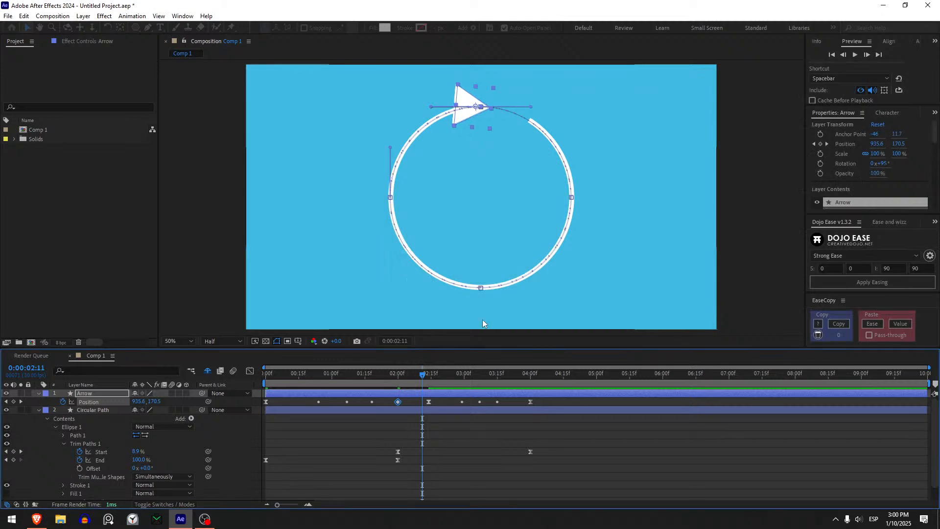
{"action": "left_click", "coordinate": [390, 378]}
{"action": "left_click_drag", "start_coordinate": [390, 381], "coordinate": [421, 377]}
{"action": "key", "text": "ctrl+z"}
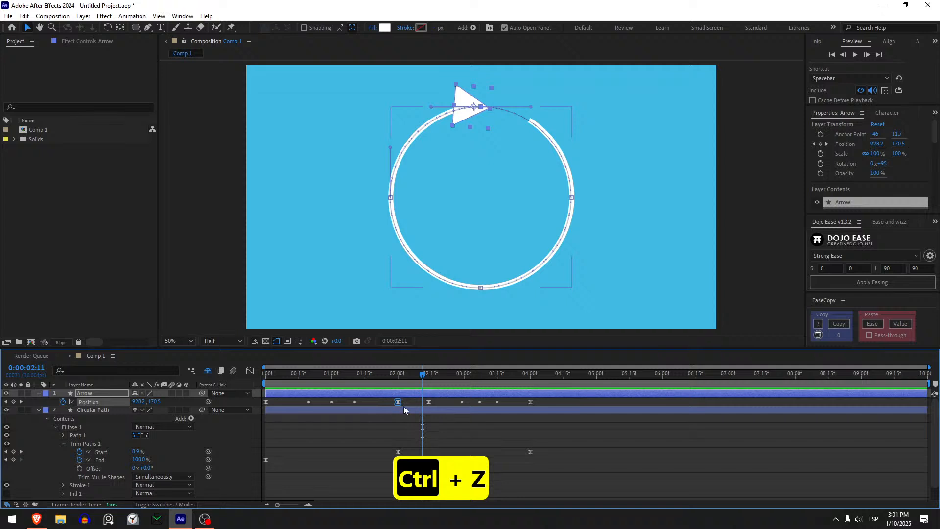
- Try Linear spatial interpolation on the Arrow's Position keyframe at 2 seconds, and undo it
{"action": "right_click", "coordinate": [397, 401]}
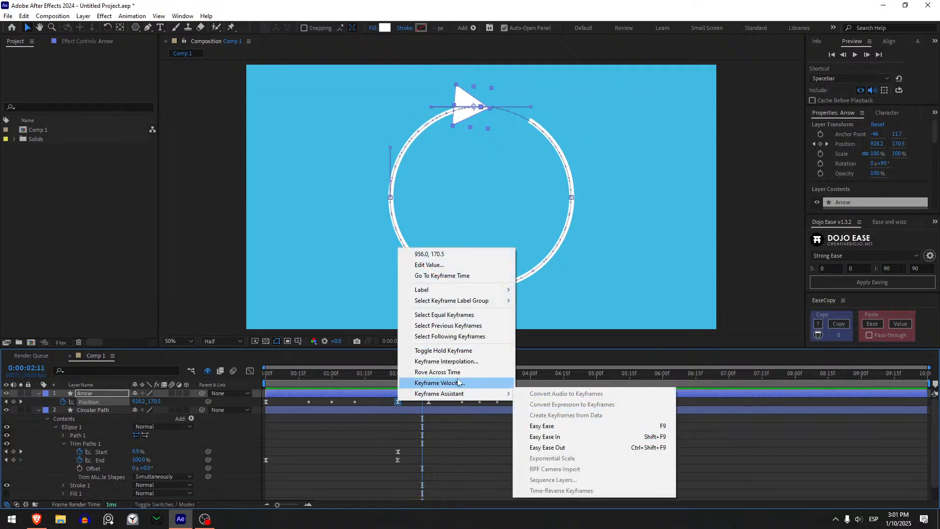
{"action": "left_click", "coordinate": [453, 362]}
{"action": "left_click", "coordinate": [495, 242]}
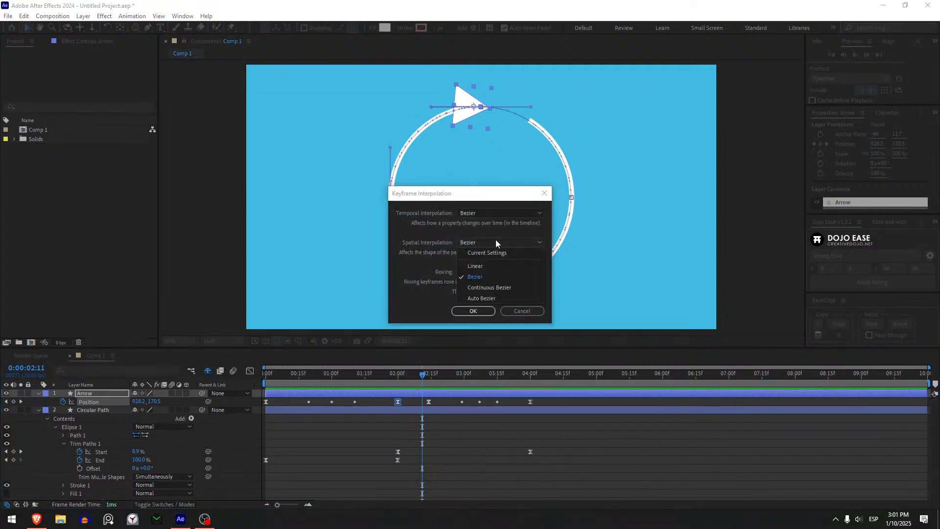
{"action": "left_click", "coordinate": [481, 268]}
{"action": "left_click", "coordinate": [473, 311]}
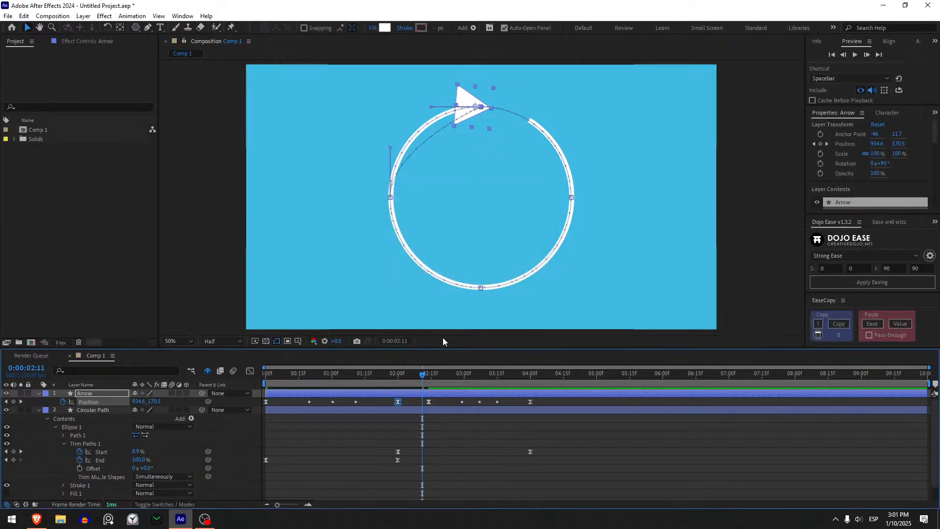
{"action": "key", "text": "ctrl+z"}
- Try Linear spatial interpolation on the Position keyframe at about 0:00:02:14, and undo it
{"action": "right_click", "coordinate": [428, 403]}
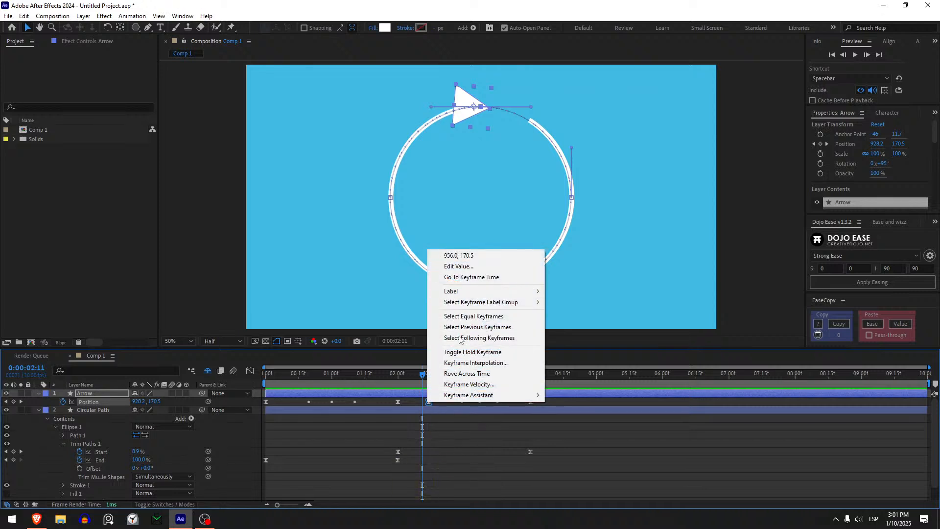
{"action": "left_click", "coordinate": [466, 363]}
{"action": "left_click", "coordinate": [479, 242]}
{"action": "left_click", "coordinate": [476, 266]}
{"action": "left_click", "coordinate": [478, 311]}
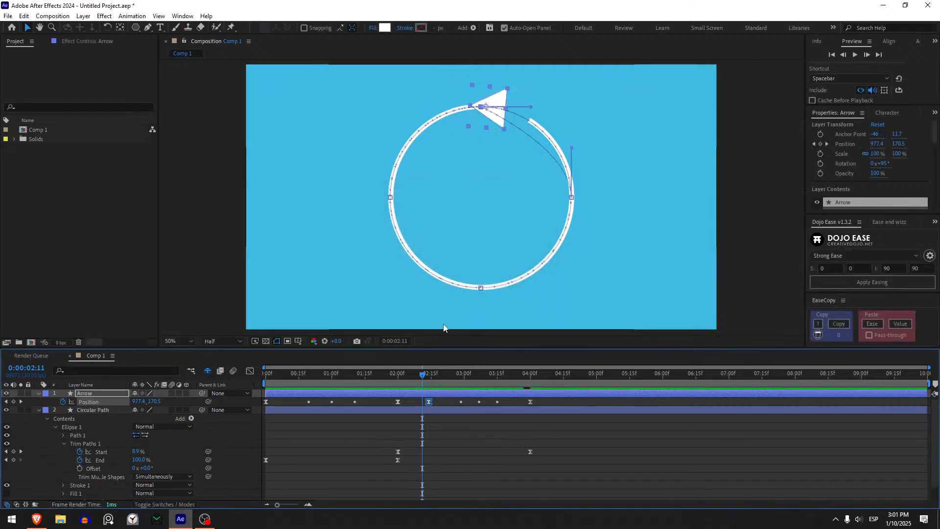
{"action": "mouse_move", "coordinate": [422, 374]}
{"action": "left_mouse_down"}
{"action": "mouse_move", "coordinate": [404, 378]}
{"action": "mouse_move", "coordinate": [438, 382]}
{"action": "mouse_move", "coordinate": [422, 378]}
{"action": "left_mouse_up"}
{"action": "key", "text": "ctrl+z"}
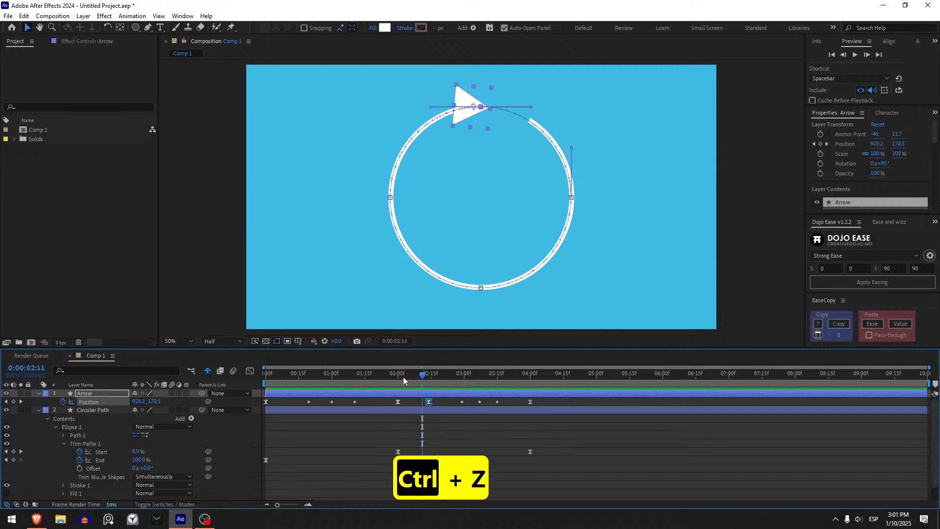
- Add an Arrow Position keyframe one frame after 2 seconds, at 0:00:02:01, and move it to 0:00:02:17
{"action": "scroll", "coordinate": [427, 413], "scroll_direction": "up", "scroll_amount": 5}
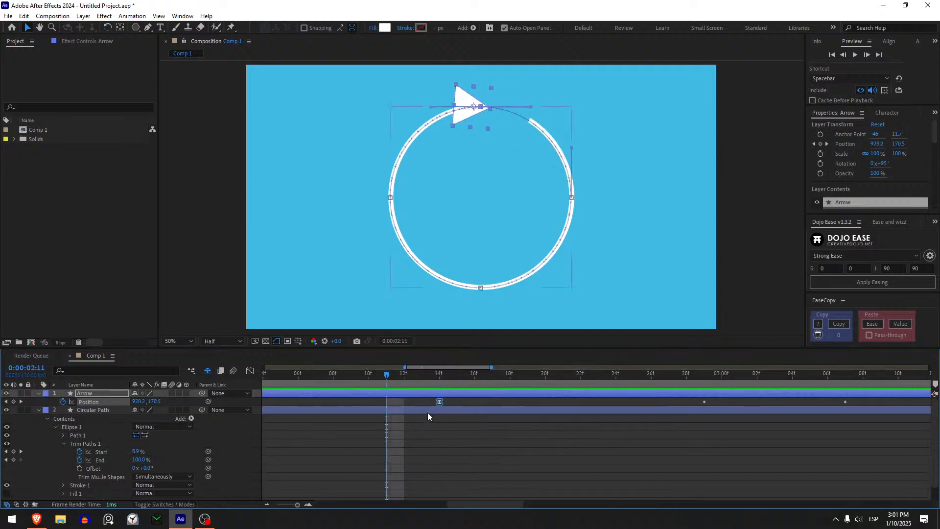
{"action": "scroll", "coordinate": [408, 404], "scroll_direction": "down", "scroll_amount": 5}
{"action": "left_click_drag", "start_coordinate": [402, 374], "coordinate": [416, 388]}
{"action": "left_click_drag", "start_coordinate": [416, 374], "coordinate": [356, 398]}
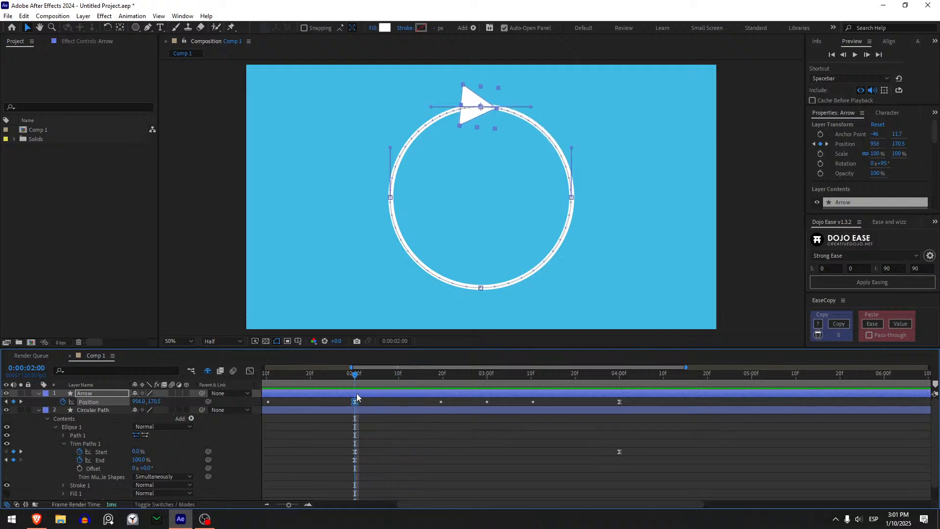
{"action": "key", "text": "Page_Down"}
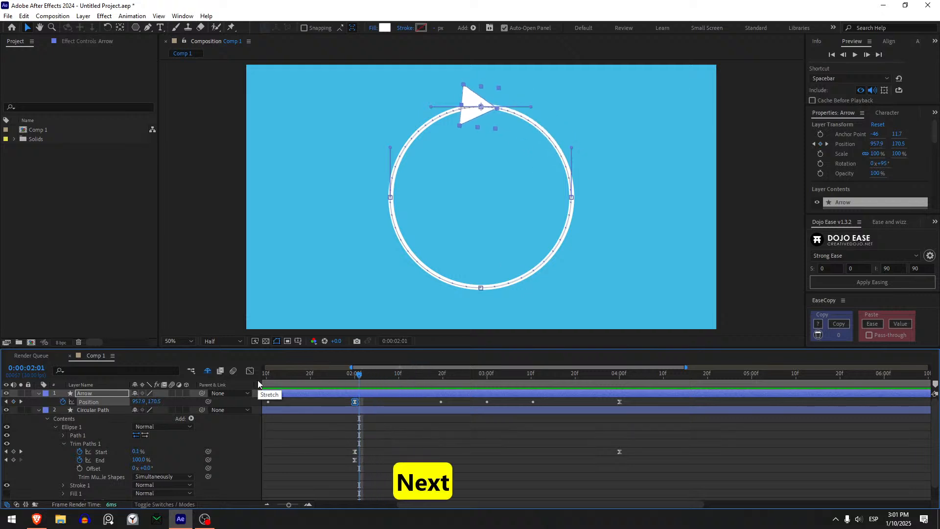
{"action": "key", "text": "Page_Up"}
{"action": "key", "text": "Page_Down"}
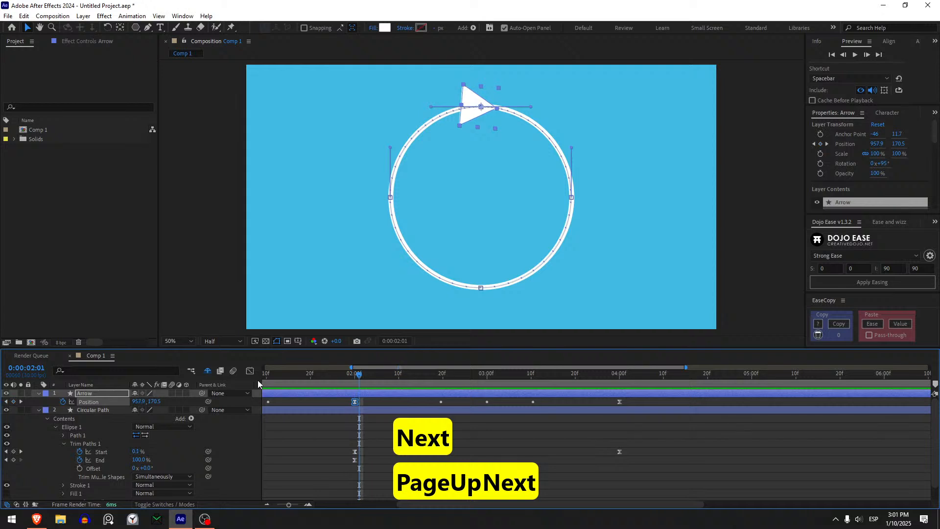
{"action": "left_click", "coordinate": [14, 401]}
{"action": "left_click_drag", "start_coordinate": [362, 403], "coordinate": [433, 402]}
- Copy the Trim Paths Start and End keyframes at 2 seconds and paste them at 0:00:02:17
{"action": "left_click", "coordinate": [338, 381]}
{"action": "left_click_drag", "start_coordinate": [341, 381], "coordinate": [430, 411]}
{"action": "left_click_drag", "start_coordinate": [362, 443], "coordinate": [339, 476]}
{"action": "key", "text": "ctrl+c"}
{"action": "key", "text": "ctrl+v"}
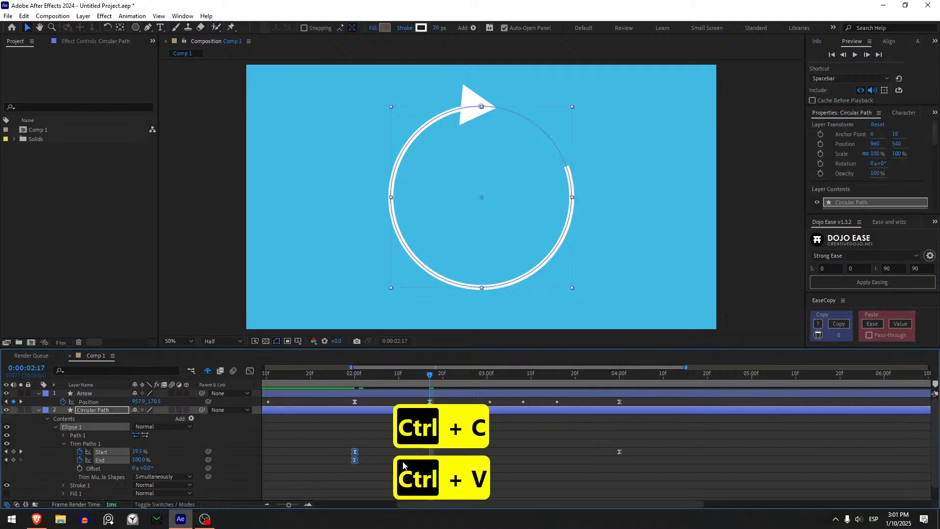
- Scrub through the erase animation, and undo the Trim Paths paste and the extra Arrow Position keyframe after 2 seconds
{"action": "left_click", "coordinate": [378, 415]}
{"action": "left_click_drag", "start_coordinate": [383, 371], "coordinate": [500, 412]}
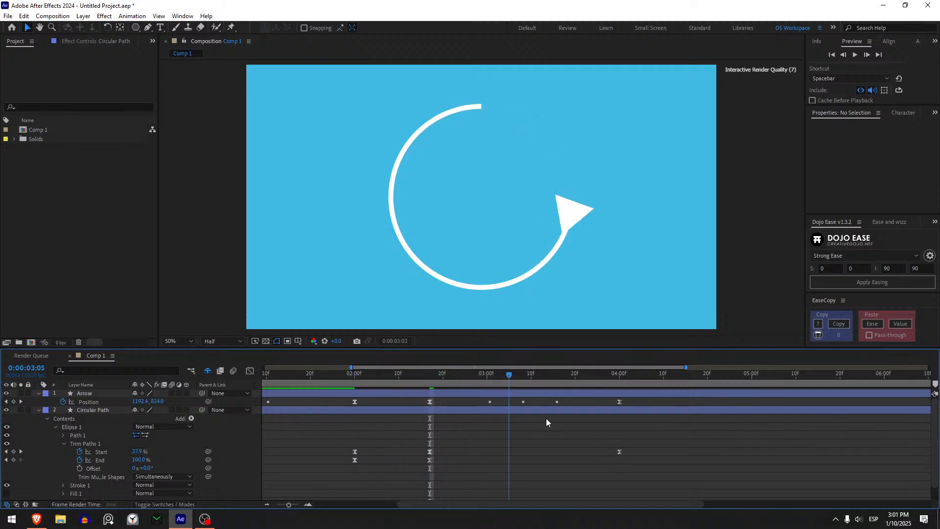
{"action": "key", "text": "space"}
{"action": "key", "text": "ctrl+z"}
{"action": "key", "text": "ctrl+z"}
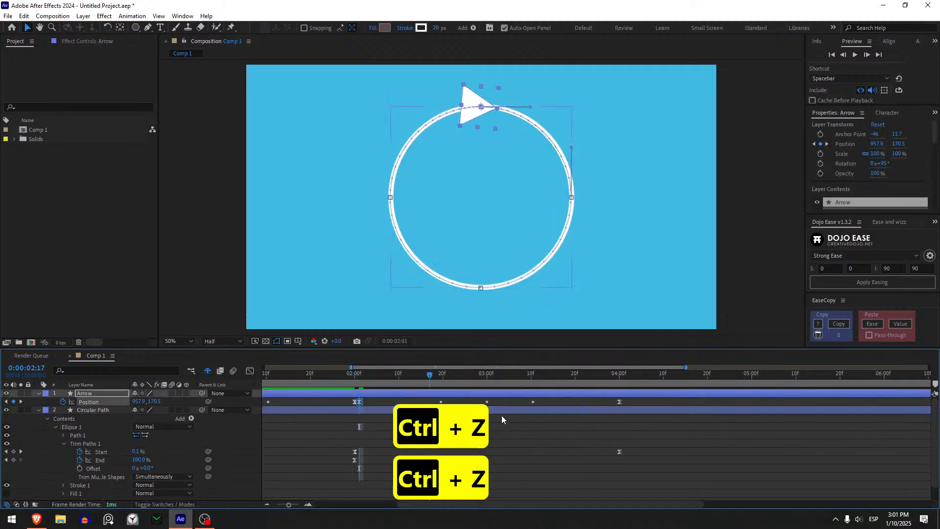
{"action": "key", "text": "ctrl+z"}
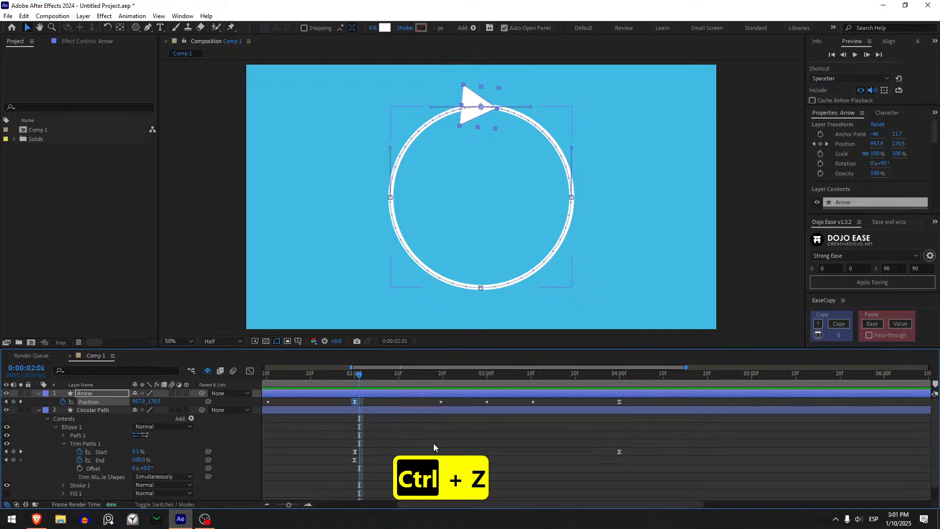
{"action": "left_click", "coordinate": [420, 441]}
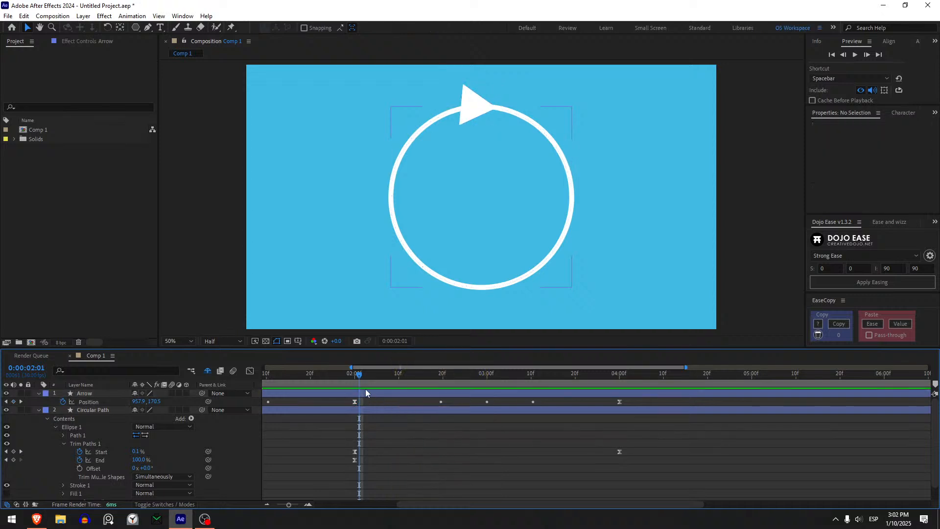
- Add an Arrow Position keyframe one frame after 2 seconds, at 0:00:02:01, and move it to 0:00:02:17
{"action": "left_click", "coordinate": [353, 374]}
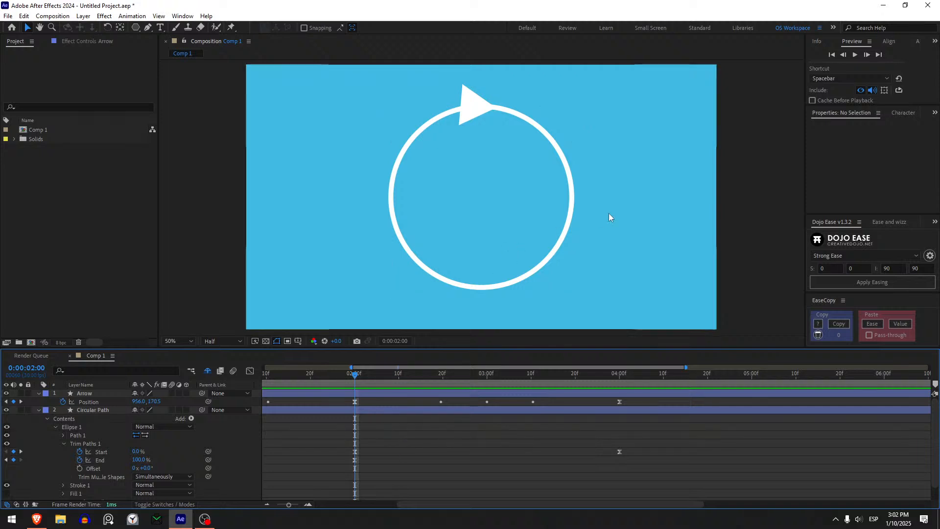
{"action": "left_click", "coordinate": [357, 402]}
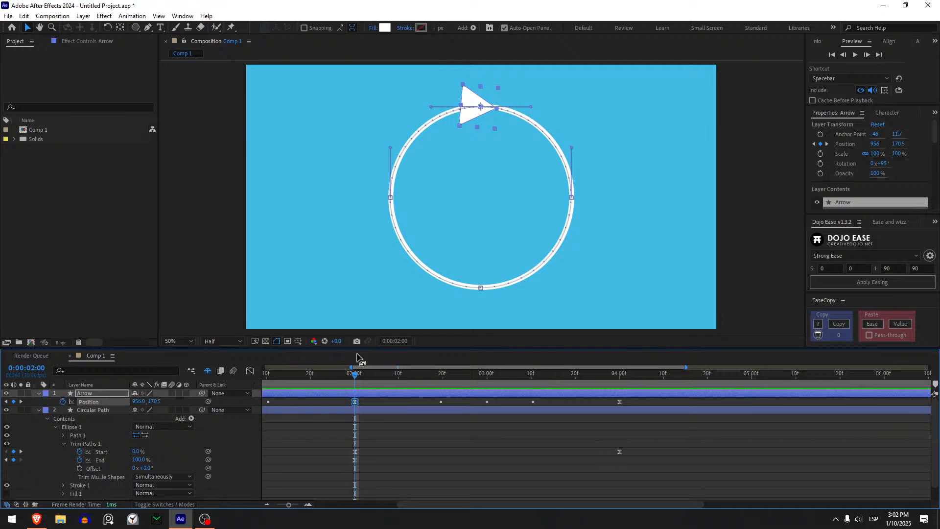
{"action": "mouse_move", "coordinate": [368, 378]}
{"action": "left_mouse_down"}
{"action": "mouse_move", "coordinate": [477, 383]}
{"action": "mouse_move", "coordinate": [355, 389]}
{"action": "left_mouse_up"}
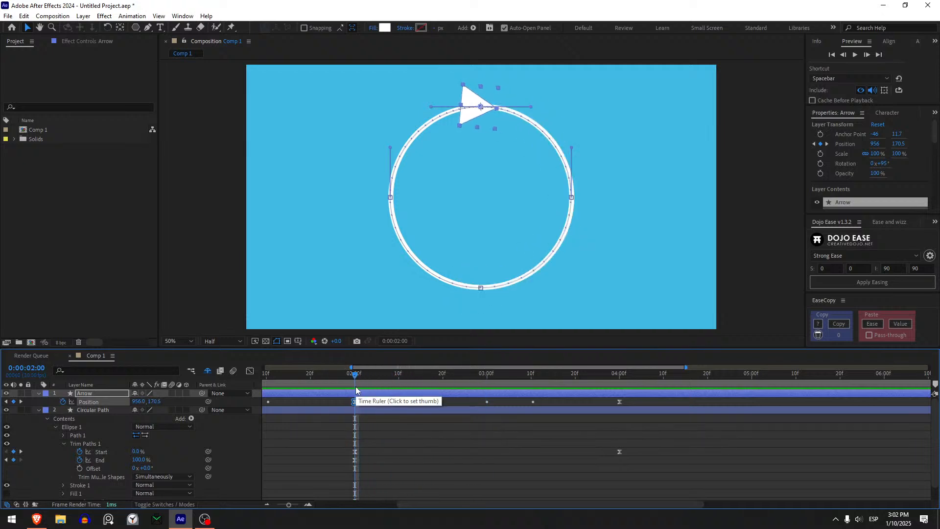
{"action": "key", "text": "Page_Down"}
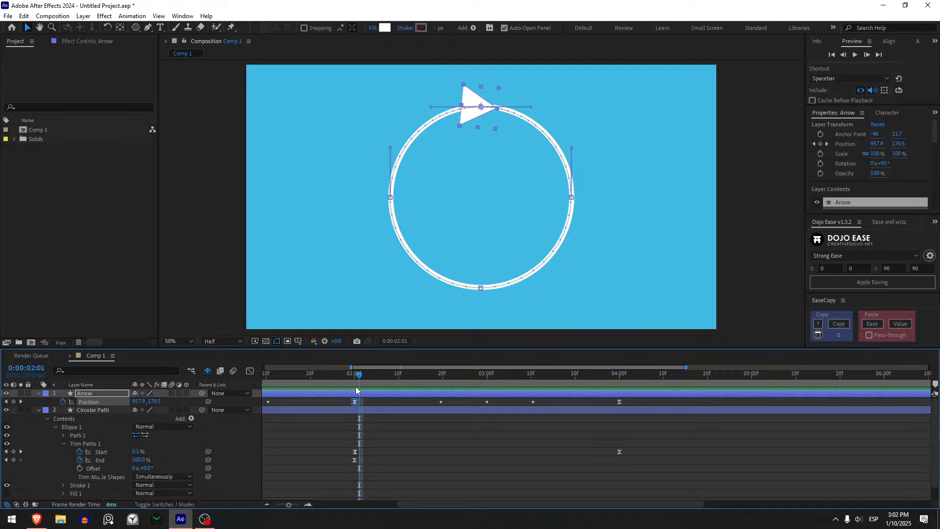
{"action": "key", "text": "Page_Up"}
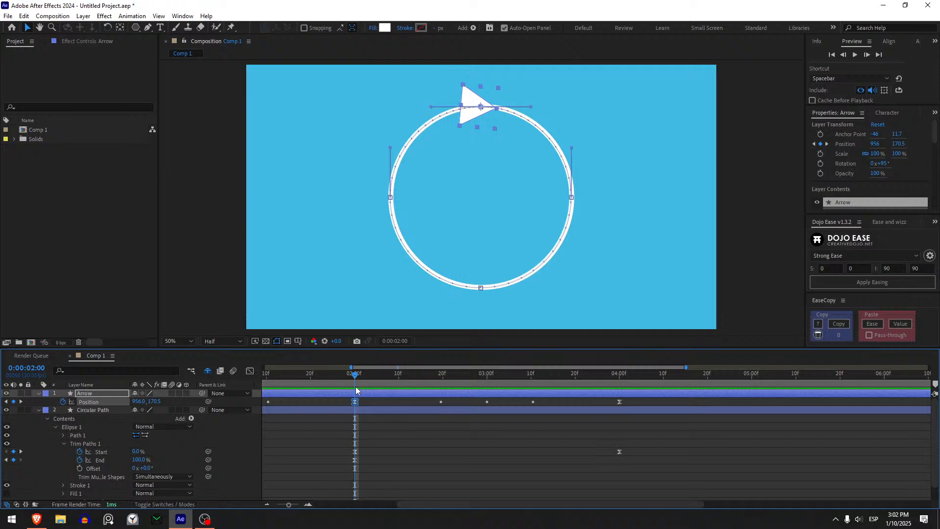
{"action": "key", "text": "Page_Down"}
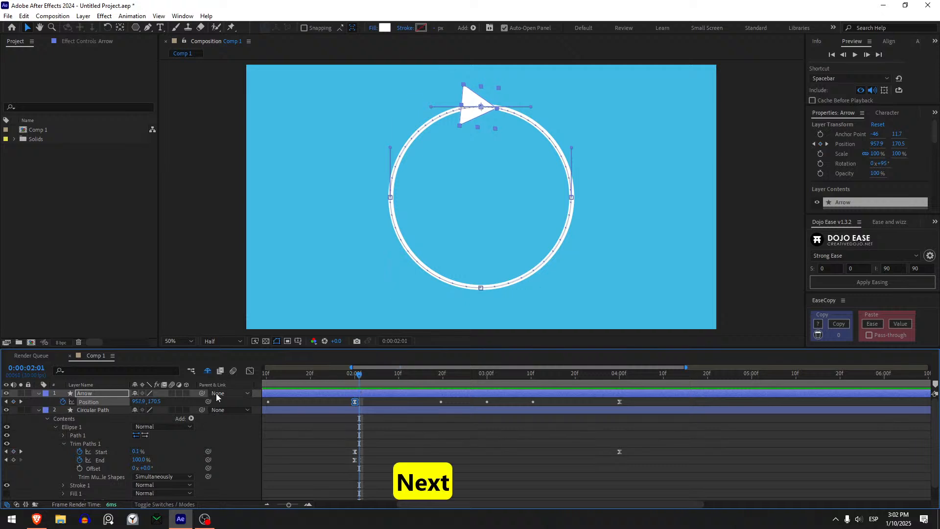
{"action": "left_click", "coordinate": [14, 402]}
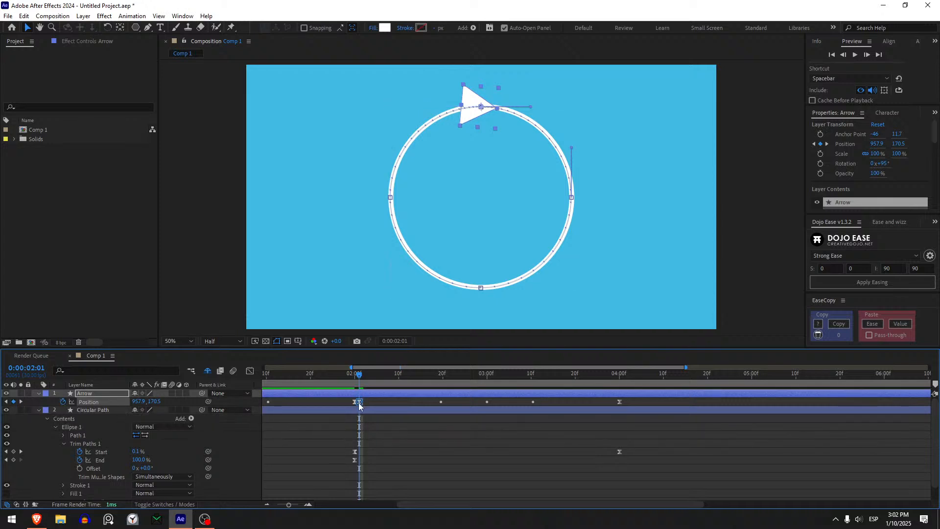
{"action": "left_click_drag", "start_coordinate": [359, 403], "coordinate": [430, 403]}
- Try to paste the Trim Paths Start and End keyframes from 2 seconds at 0:00:02:17 with the Arrow selected, and undo it
{"action": "left_click_drag", "start_coordinate": [369, 426], "coordinate": [349, 465]}
{"action": "left_click_drag", "start_coordinate": [358, 375], "coordinate": [355, 374]}
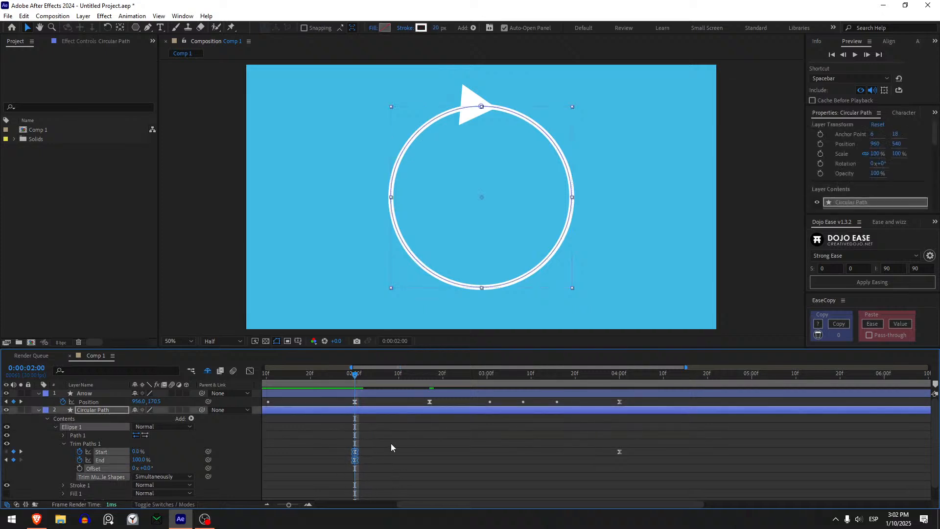
{"action": "key", "text": "ctrl+c"}
{"action": "left_click_drag", "start_coordinate": [411, 368], "coordinate": [441, 403]}
{"action": "left_click", "coordinate": [441, 403]}
{"action": "key", "text": "ctrl+v"}
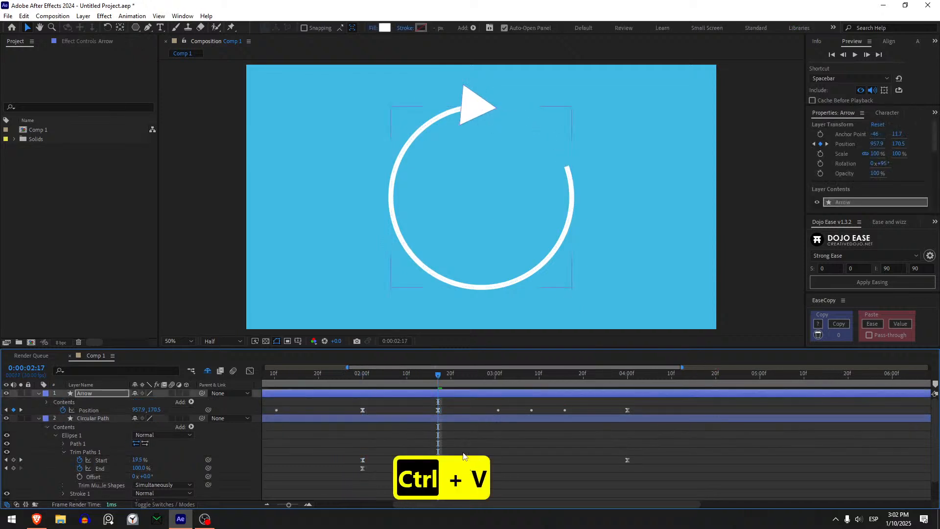
{"action": "key", "text": "ctrl+z"}
{"action": "key", "text": "ctrl+z"}
{"action": "key", "text": "ctrl+z"}
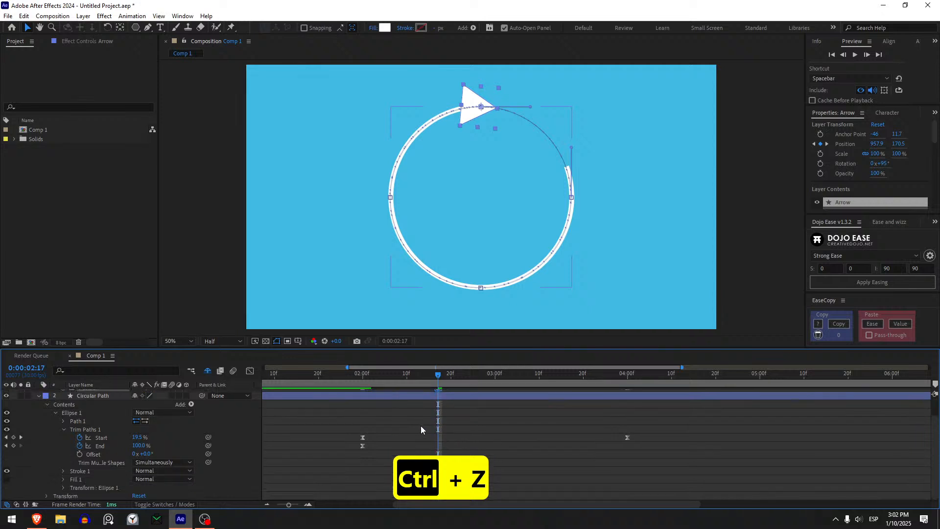
{"action": "key", "text": "u"}
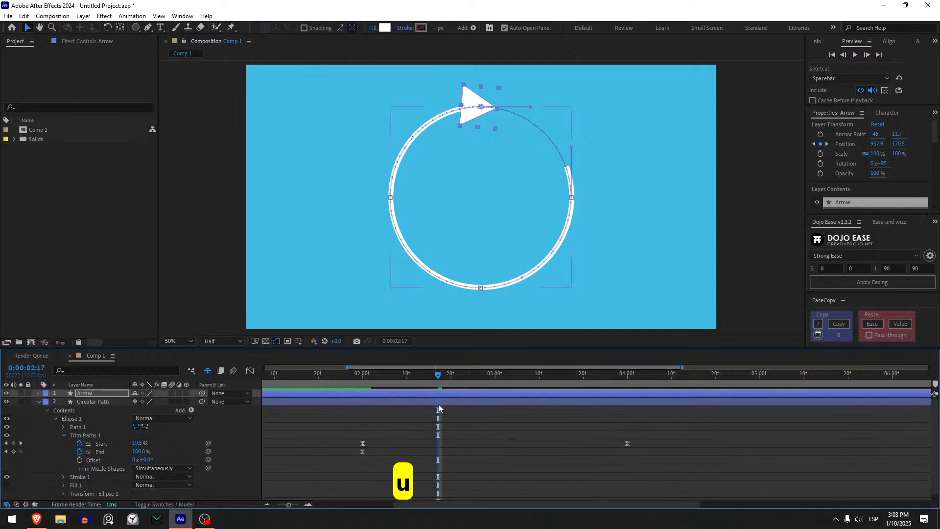
{"action": "key", "text": "u"}
{"action": "key", "text": "u"}
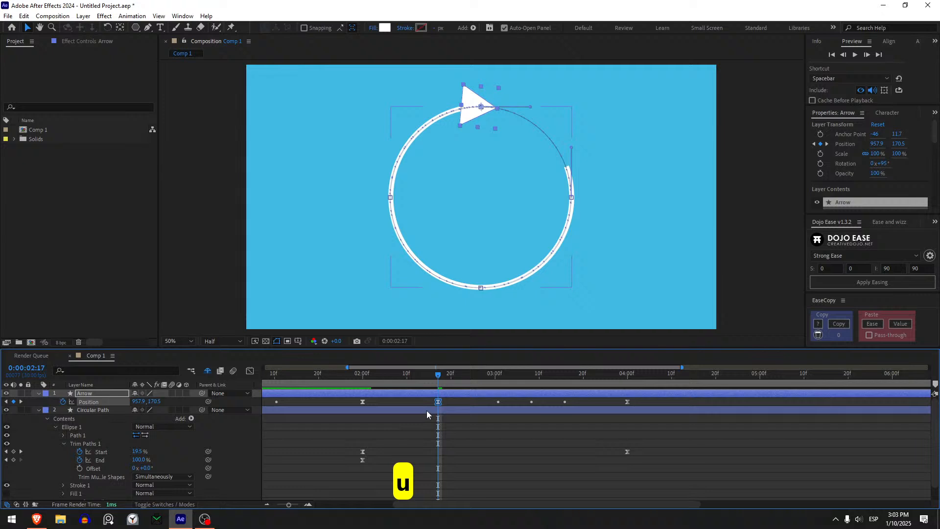
- Copy Circular Path's Trim Paths Start and End keyframes at 2 seconds and paste them on the same layer at 0:00:02:17
{"action": "left_click", "coordinate": [426, 410]}
{"action": "key", "text": "ctrl+v"}
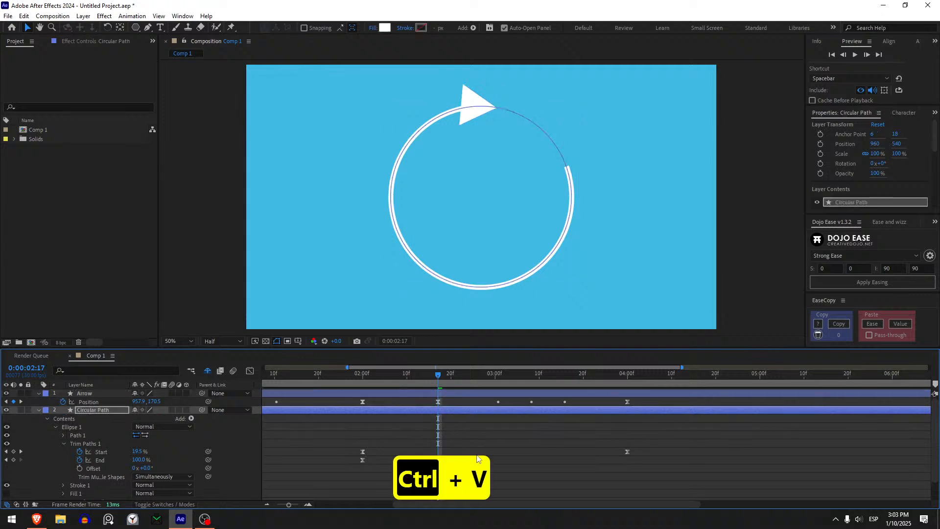
{"action": "key", "text": "ctrl+z"}
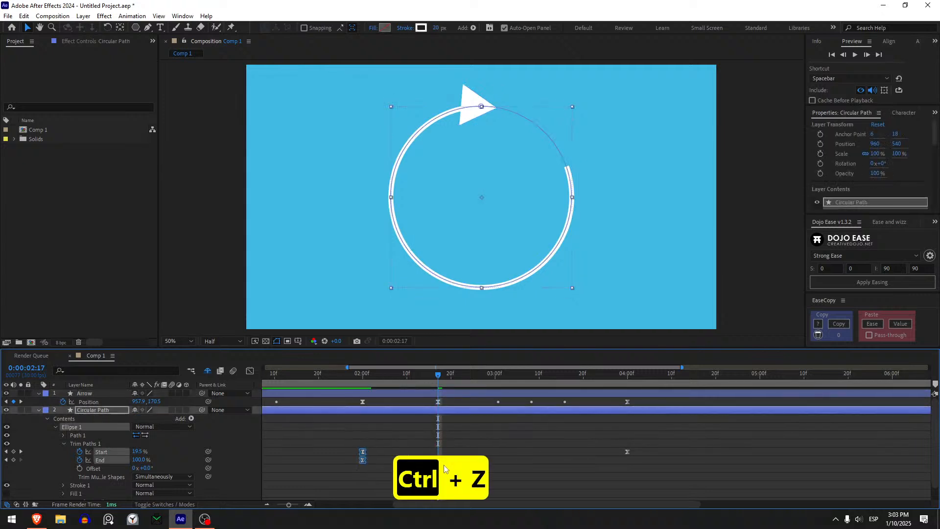
{"action": "key", "text": "ctrl+c"}
{"action": "key", "text": "ctrl+v"}
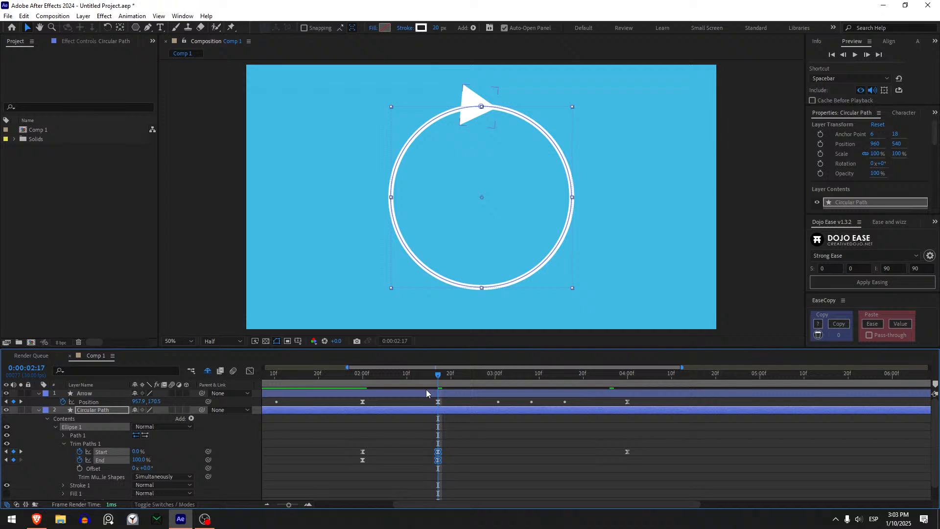
- Play the animation from 2 seconds and from the beginning to check the pause between drawing and erasing
{"action": "left_click_drag", "start_coordinate": [402, 377], "coordinate": [362, 381]}
{"action": "key", "text": "space"}
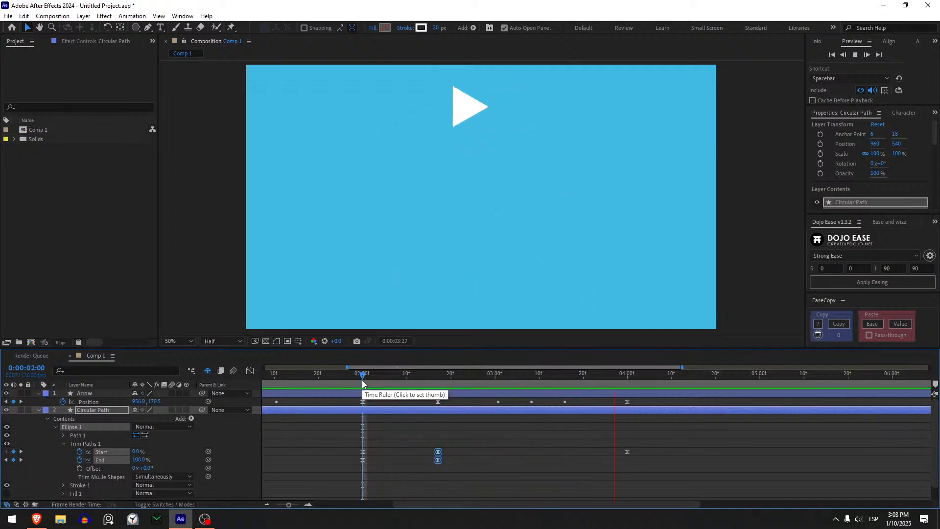
{"action": "scroll", "coordinate": [415, 444], "scroll_direction": "down", "scroll_amount": 1}
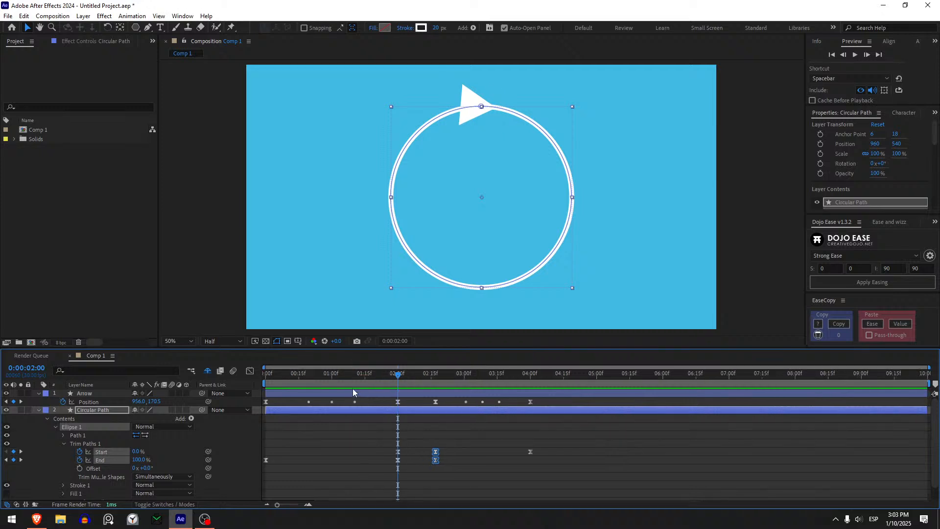
{"action": "key", "text": "Home"}
{"action": "key", "text": "space"}
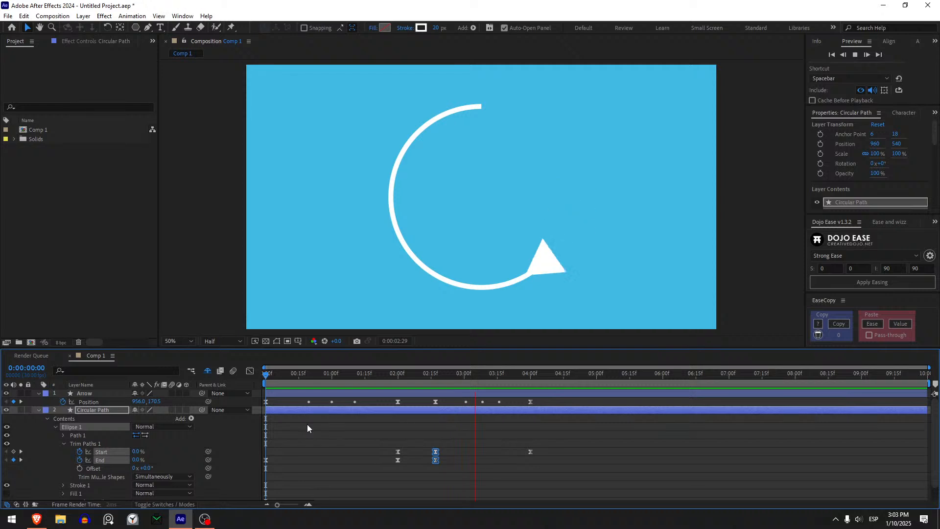
{"action": "key", "text": "space"}
{"action": "key", "text": "space"}
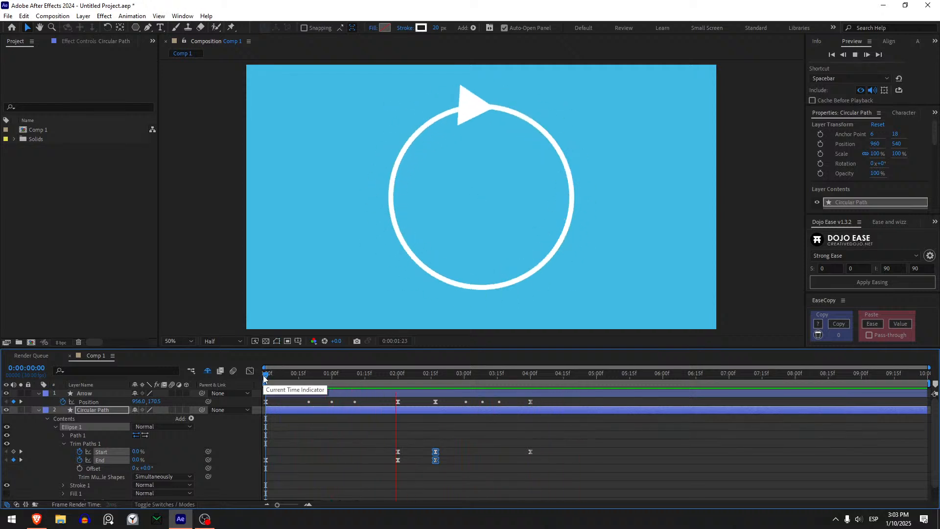
- Move the Arrow Position and Trim Paths keyframes at 0:00:02:17 back to about 0:00:02:11 to shorten the pause
{"action": "left_click", "coordinate": [406, 389]}
{"action": "left_click_drag", "start_coordinate": [406, 389], "coordinate": [426, 387]}
{"action": "left_click_drag", "start_coordinate": [459, 472], "coordinate": [424, 402]}
{"action": "left_click", "coordinate": [402, 472]}
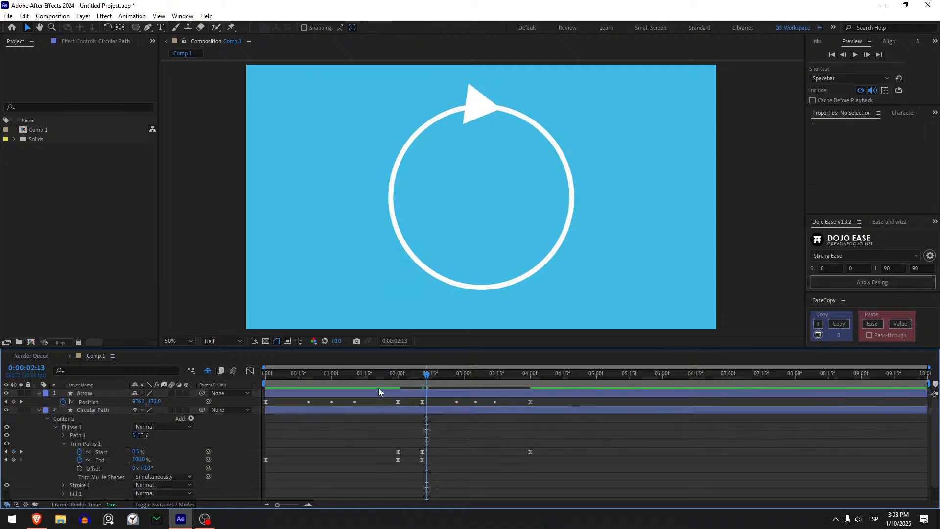
- Preview the shortened pause by playing from 0:00:01:15 and again from the beginning
{"action": "left_click", "coordinate": [366, 376]}
{"action": "key", "text": "space"}
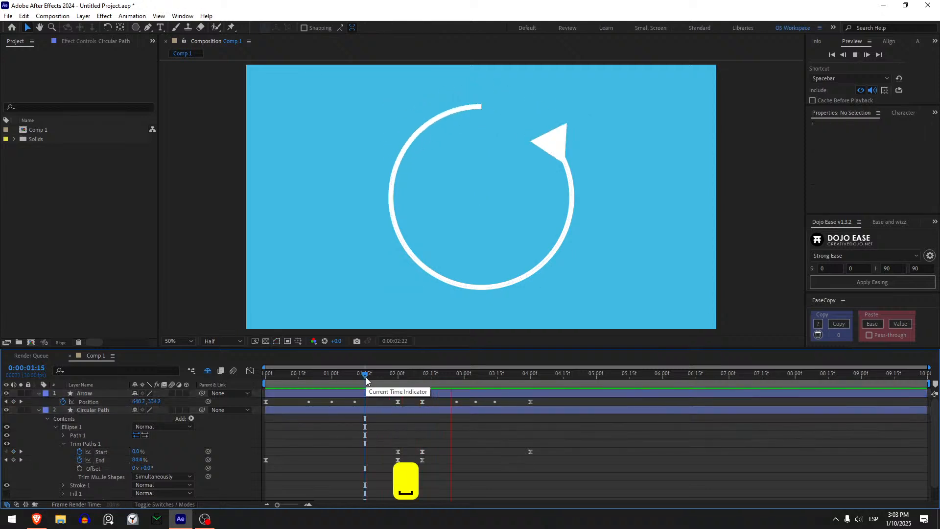
{"action": "key", "text": "Home"}
{"action": "key", "text": "space"}
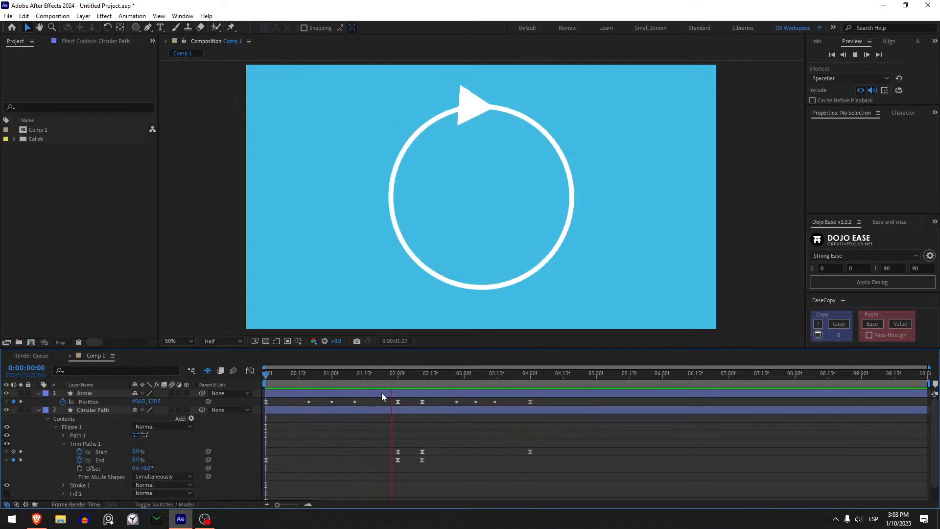
- Set the end of the work area at 4 seconds, on the last keyframes
{"action": "left_click_drag", "start_coordinate": [487, 374], "coordinate": [533, 387]}
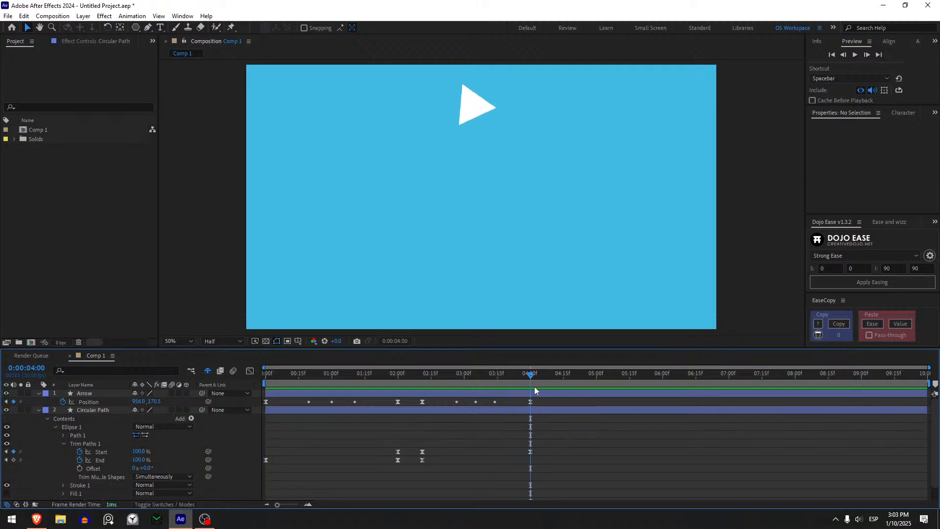
{"action": "left_click", "coordinate": [534, 392]}
{"action": "key", "text": "n"}
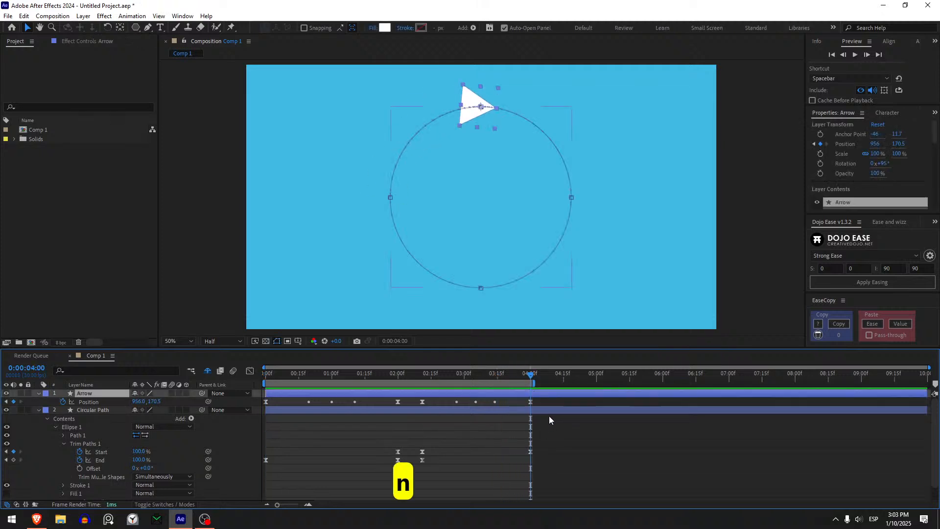
- Collapse the Arrow's properties, show only Circular Path's keyframed properties, and return to the start of the composition
{"action": "key", "text": "u"}
{"action": "left_click", "coordinate": [543, 410]}
{"action": "left_click", "coordinate": [542, 403]}
{"action": "key", "text": "u"}
{"action": "left_click", "coordinate": [517, 414]}
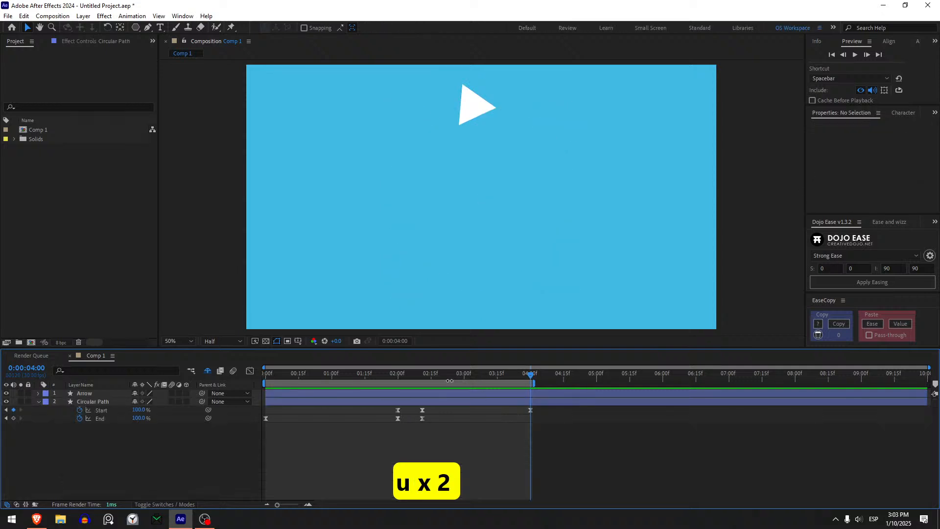
{"action": "key", "text": "Home"}
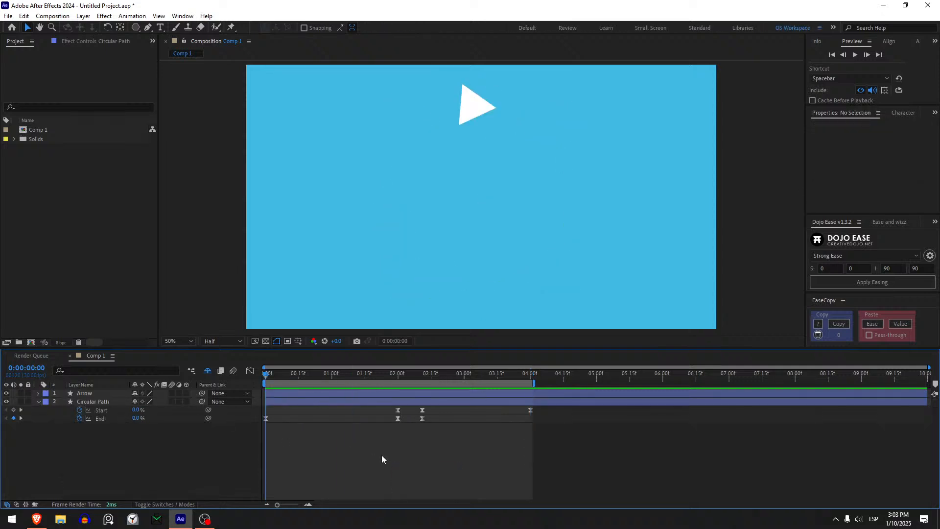